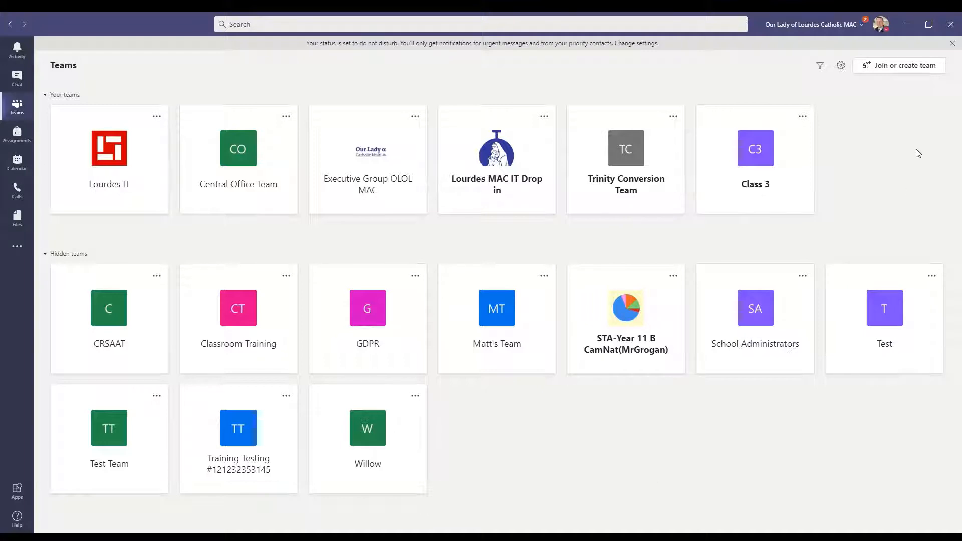
Create a new team of the Class type named "Test Team"
left_click(891, 74)
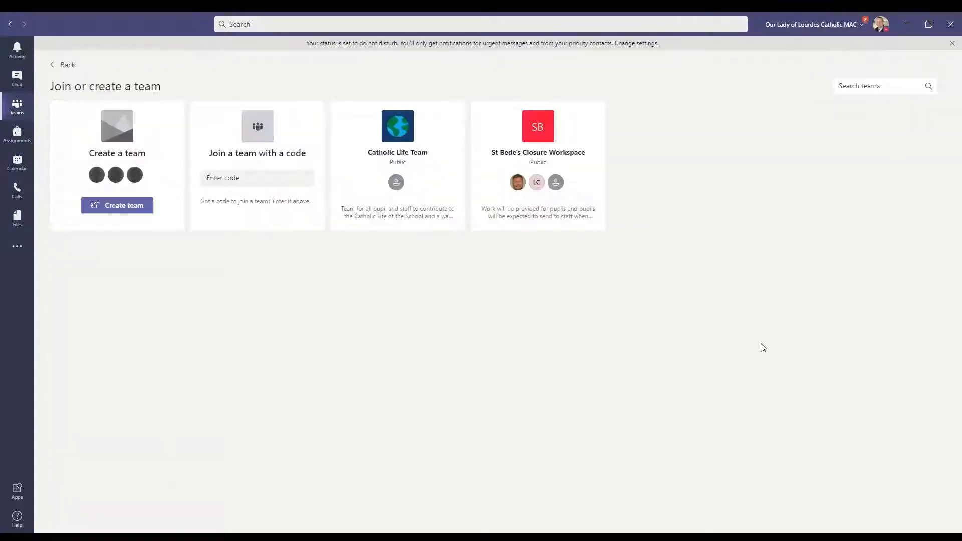
left_click(125, 210)
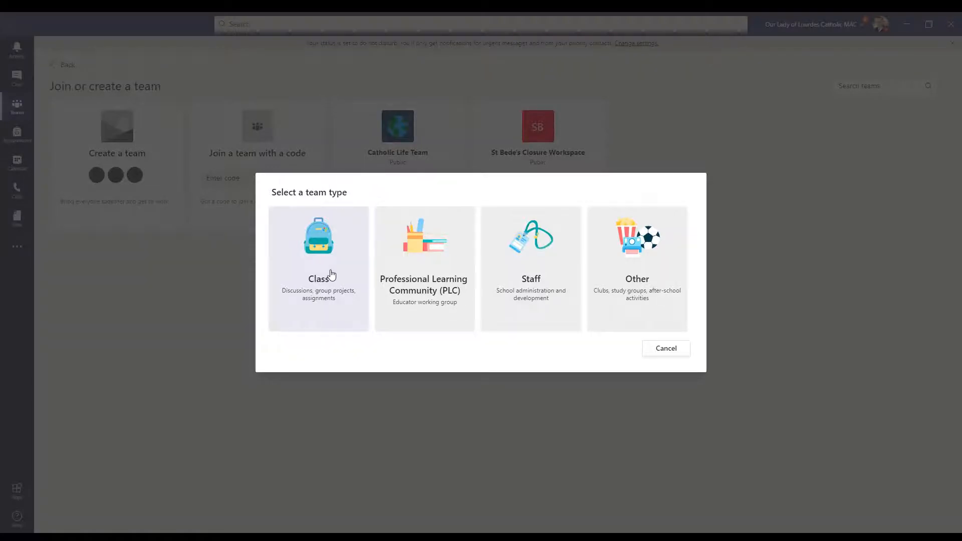
left_click(332, 274)
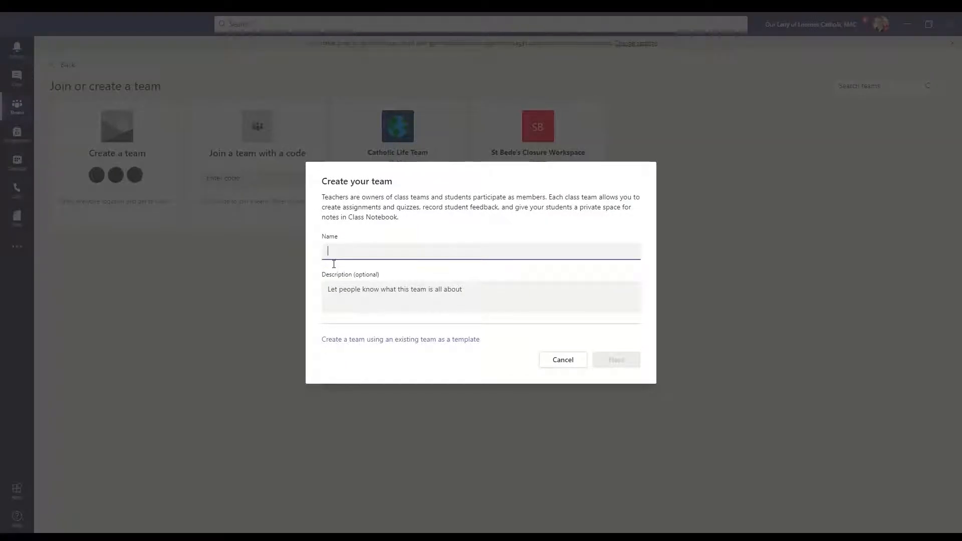
type("Test Team")
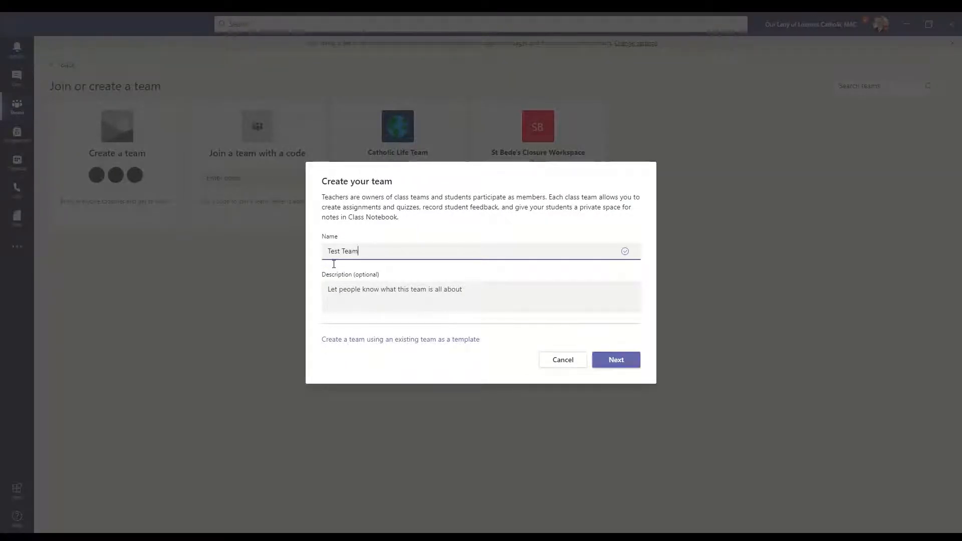
left_click(624, 359)
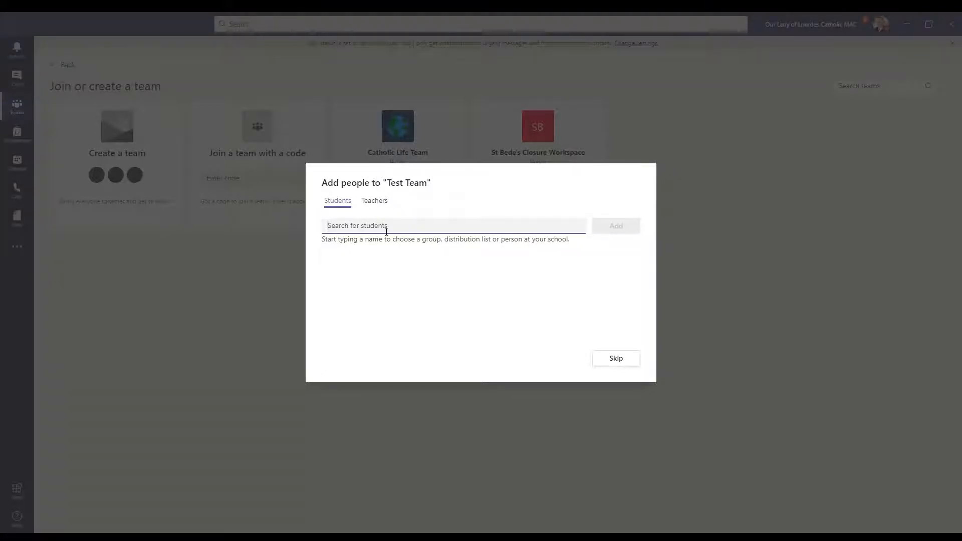
type("class")
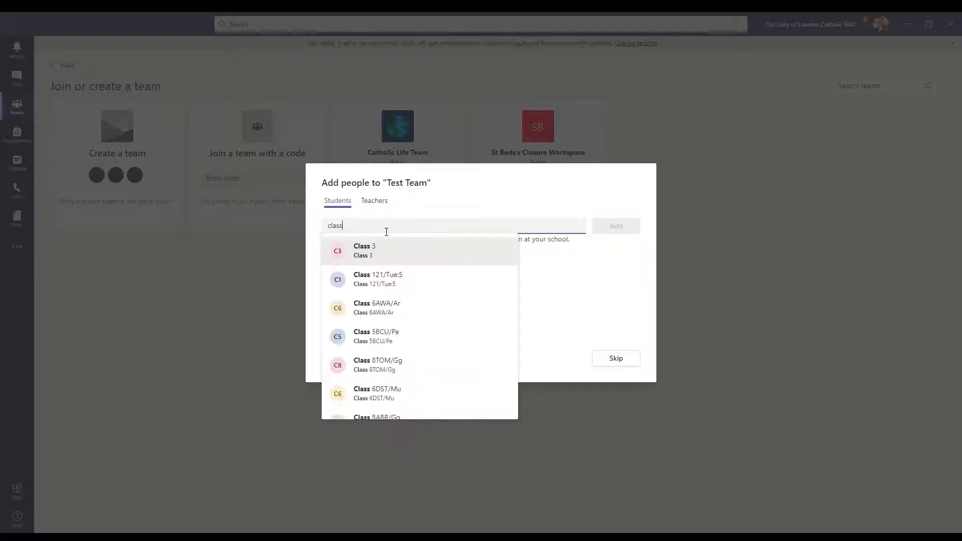
left_click(402, 283)
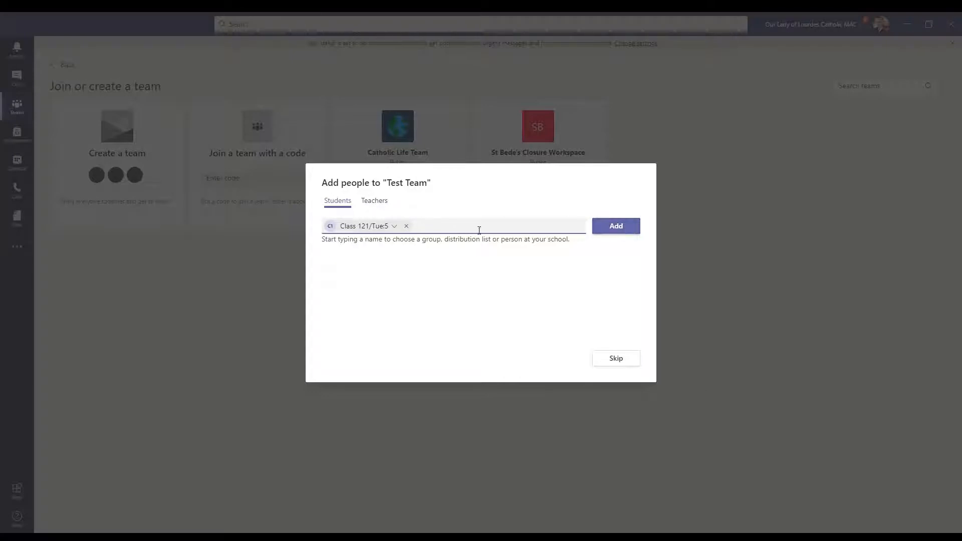
left_click(407, 226)
View the teacher options for the new team and finish its creation without adding any people
left_click(374, 200)
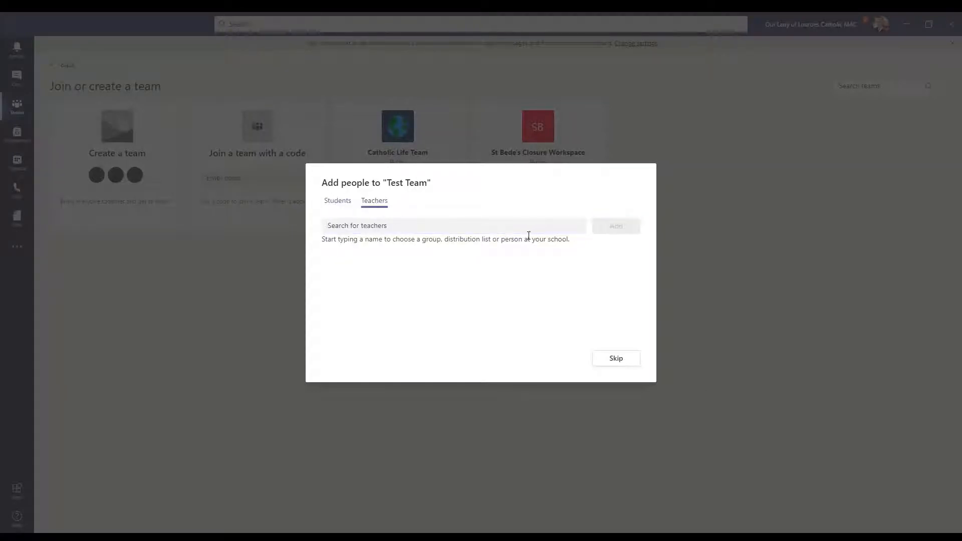
left_click(373, 232)
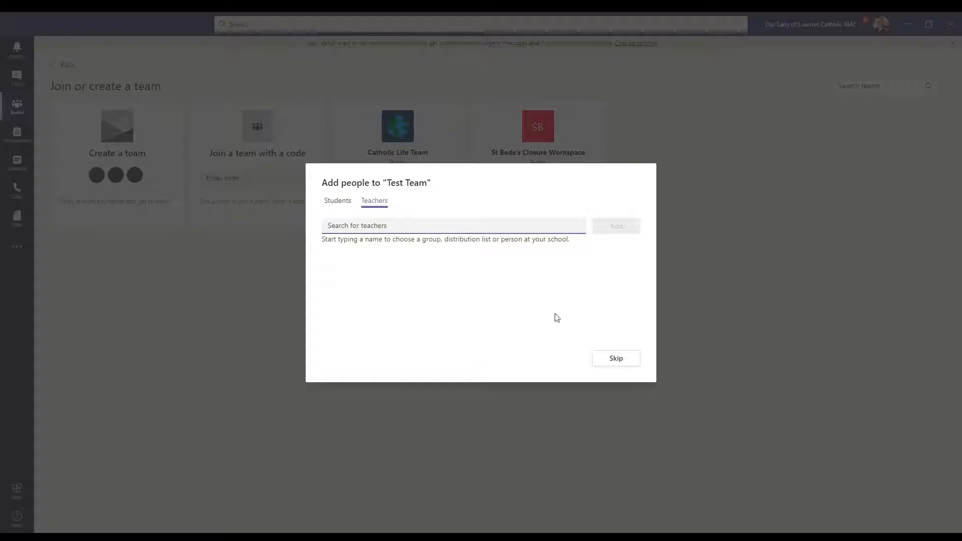
left_click(621, 358)
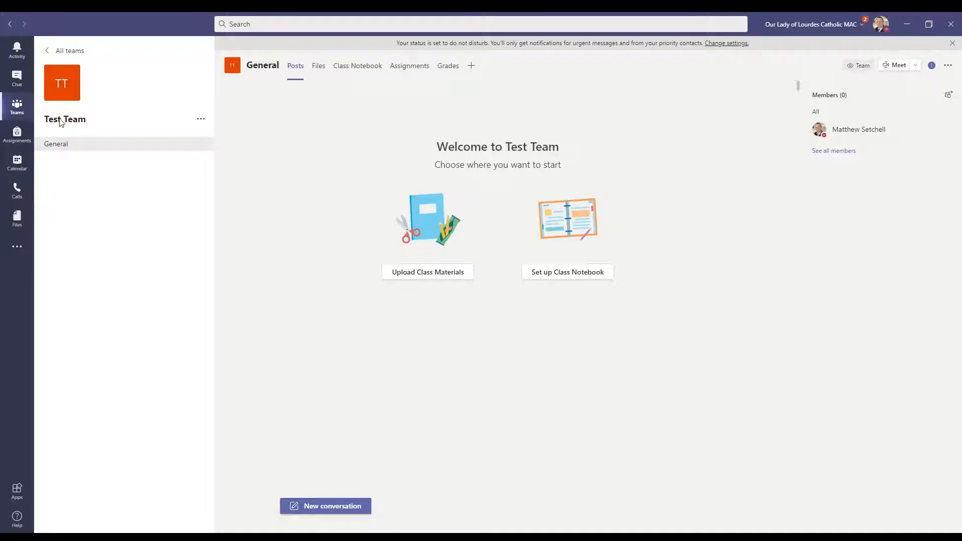
Open the management page of Test Team and review its members and pending requests
left_click(204, 121)
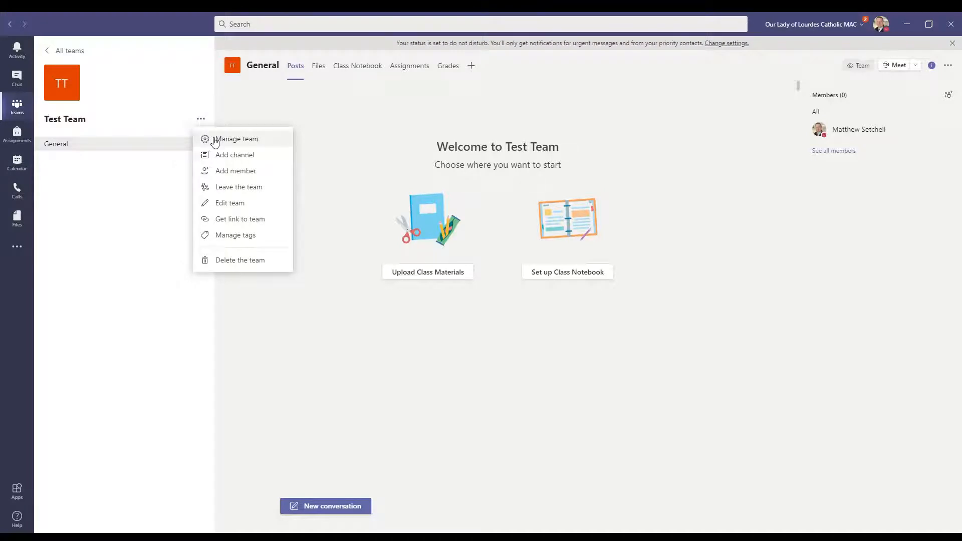
left_click(215, 140)
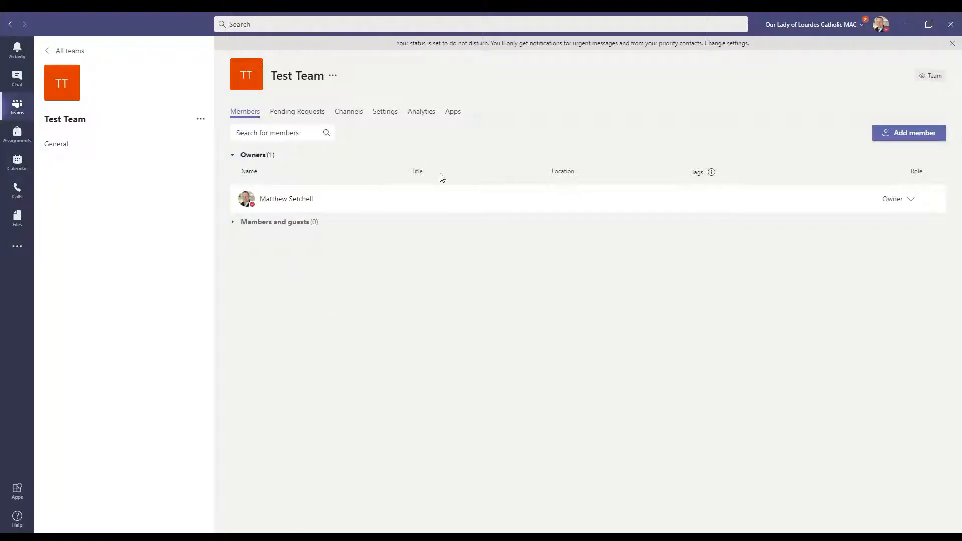
left_click(296, 113)
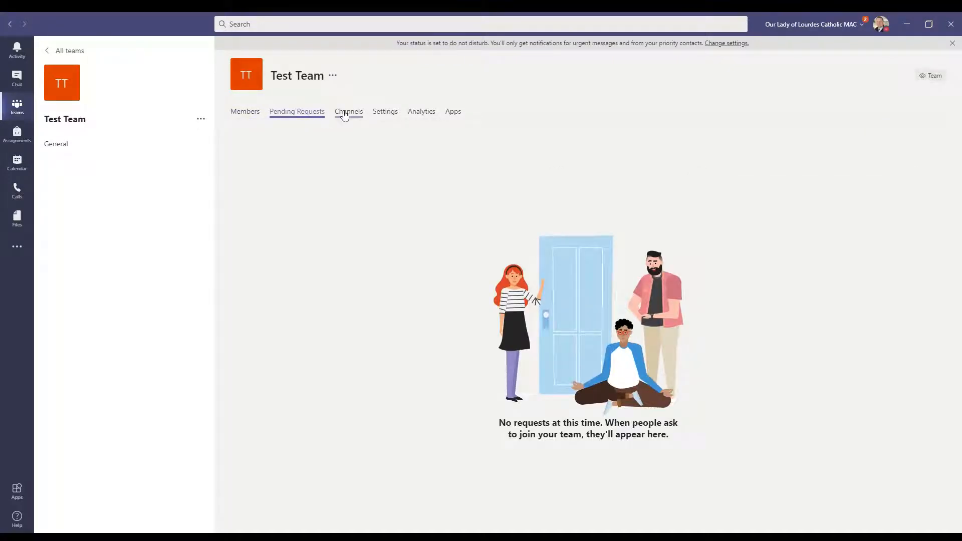
Add a channel named "Channel 1" to Test Team with Standard privacy, accessible to everyone on the team
left_click(345, 113)
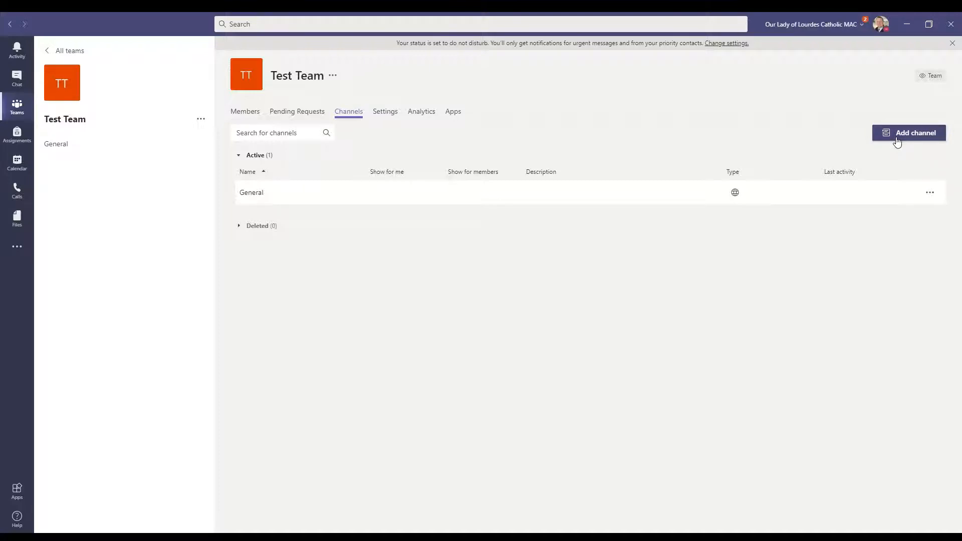
left_click(899, 136)
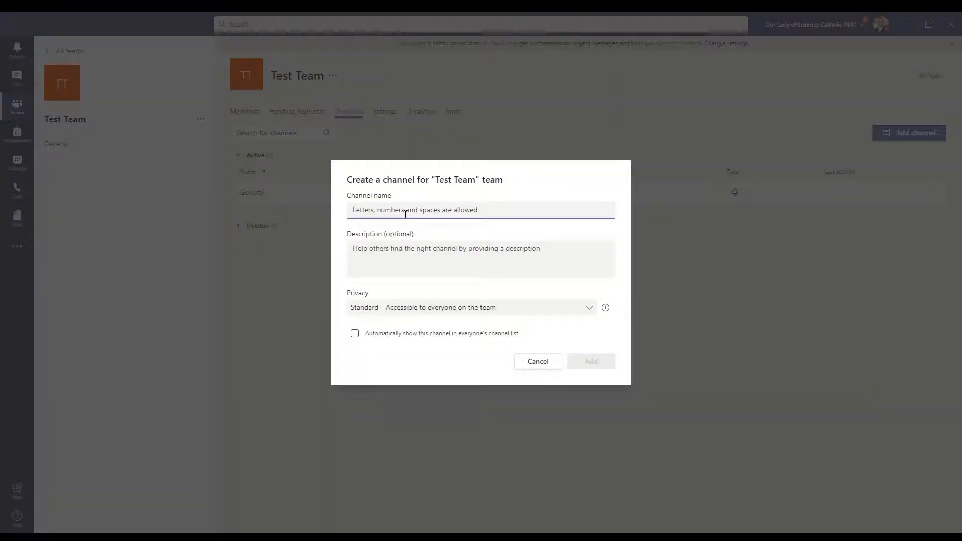
type("Channel 1")
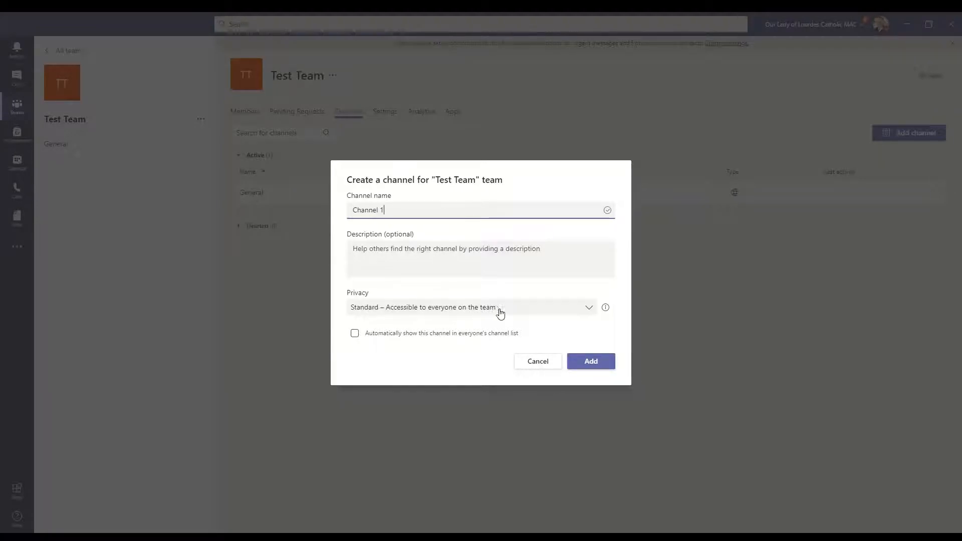
left_click(531, 314)
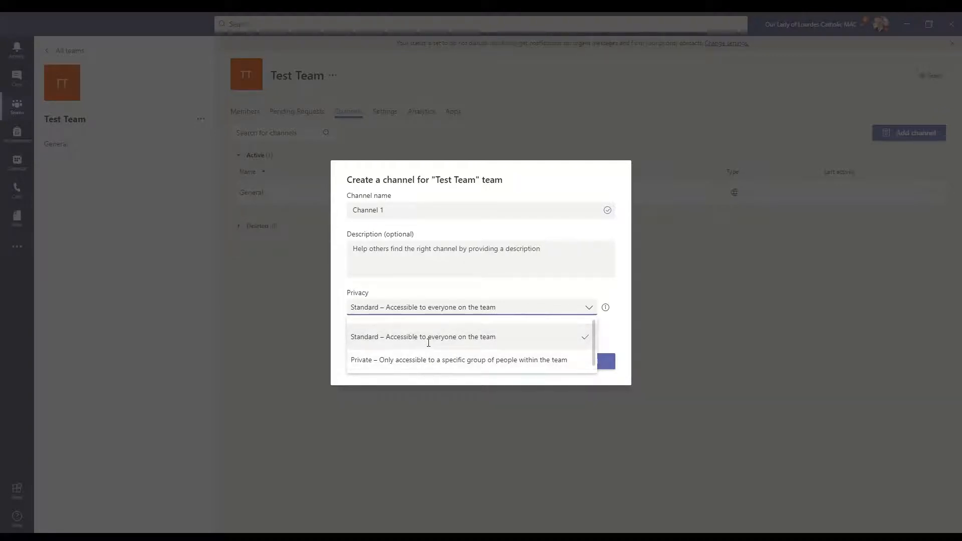
left_click(524, 309)
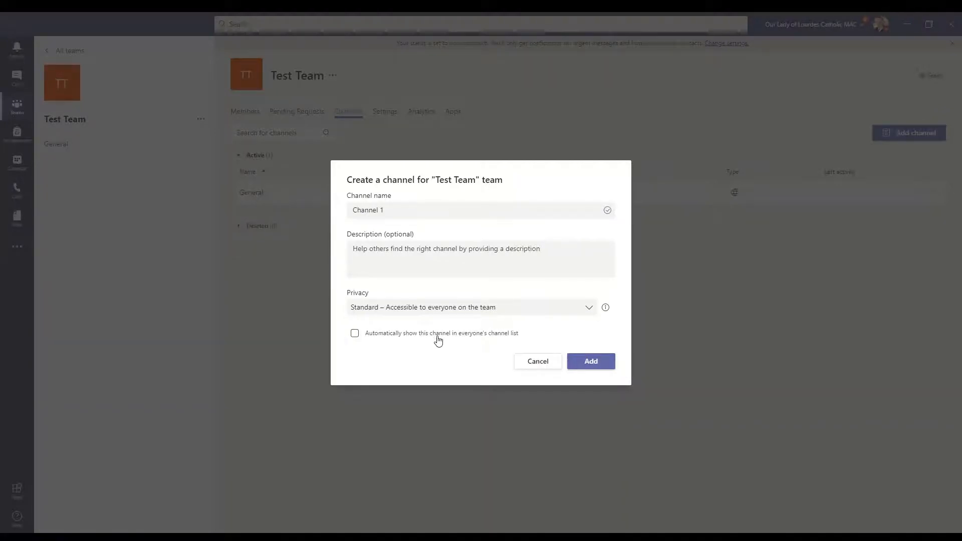
left_click(594, 363)
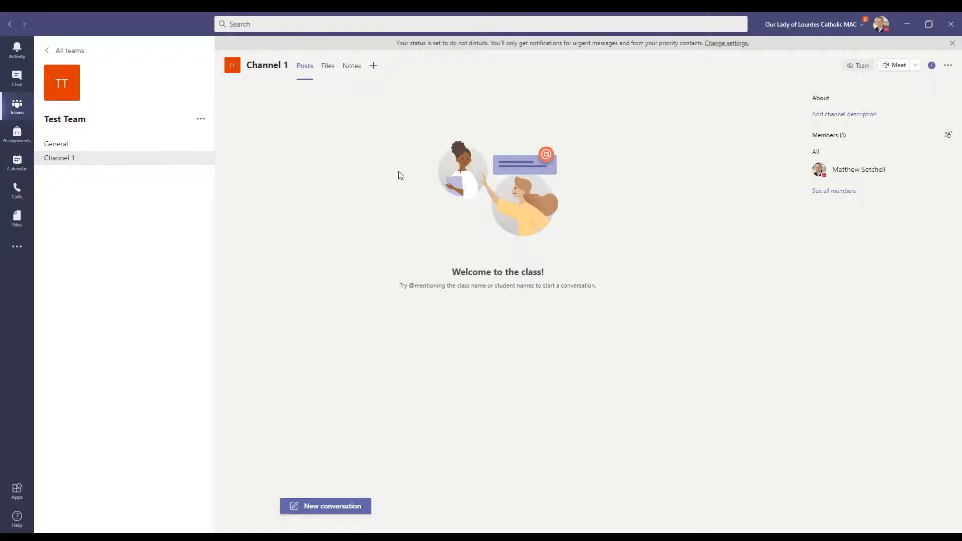
left_click(329, 68)
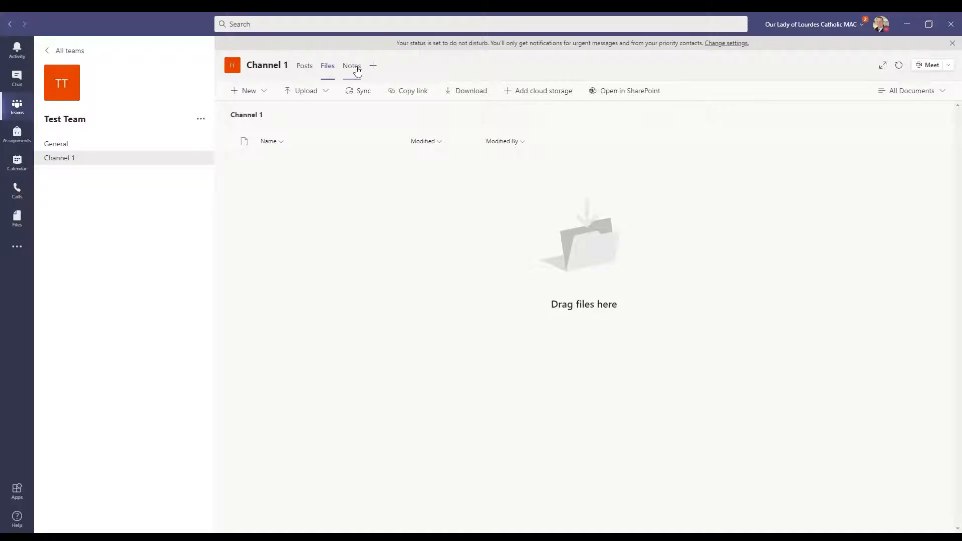
left_click(373, 68)
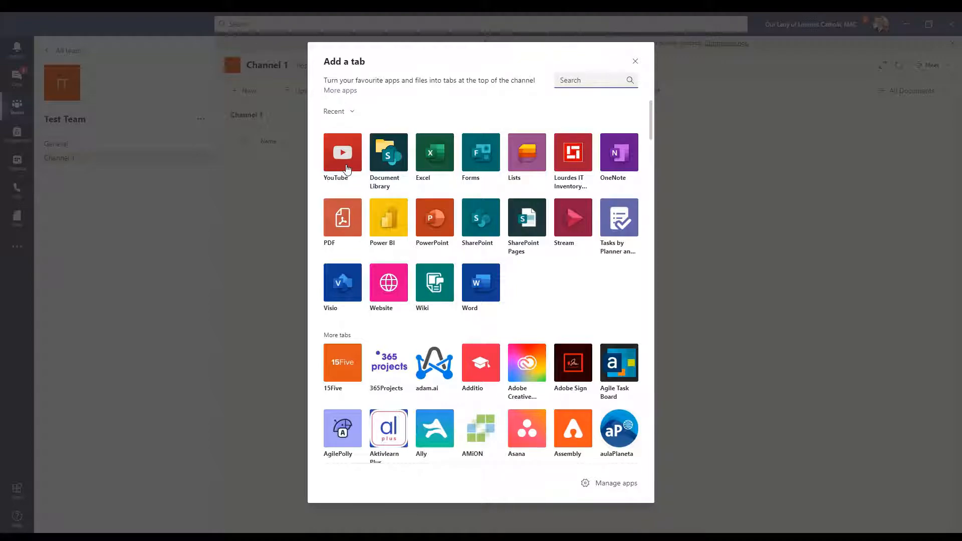
left_click(345, 168)
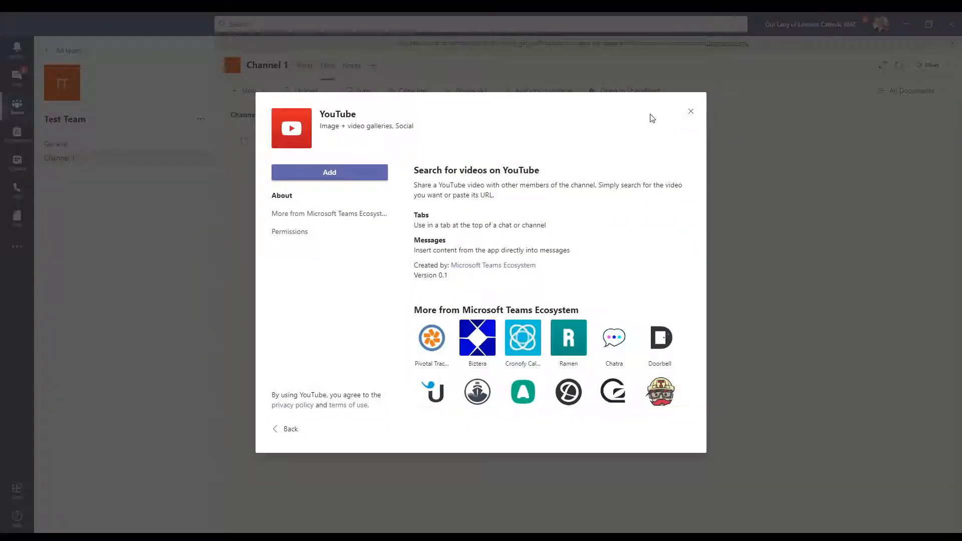
left_click(353, 173)
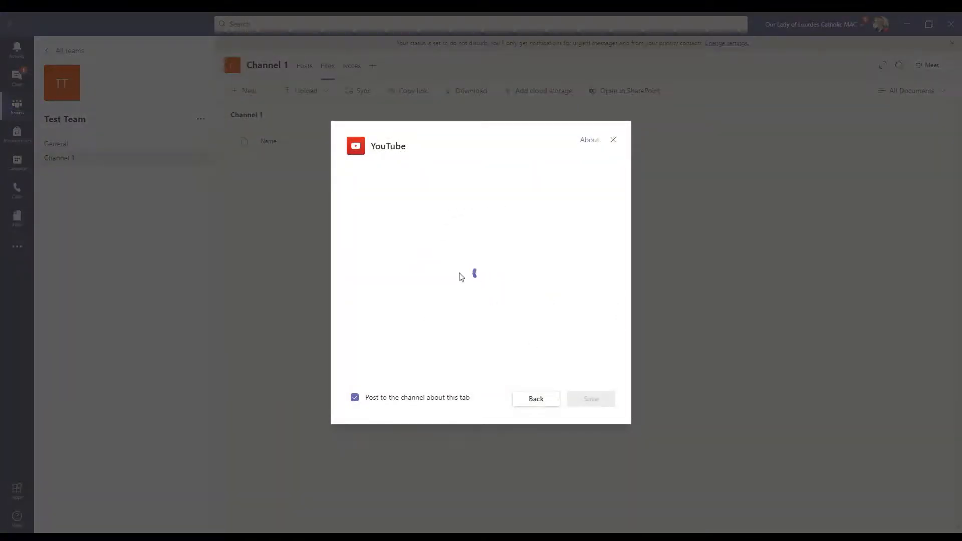
type("https://www.youtube.com/watch?v=3lReW-Te020")
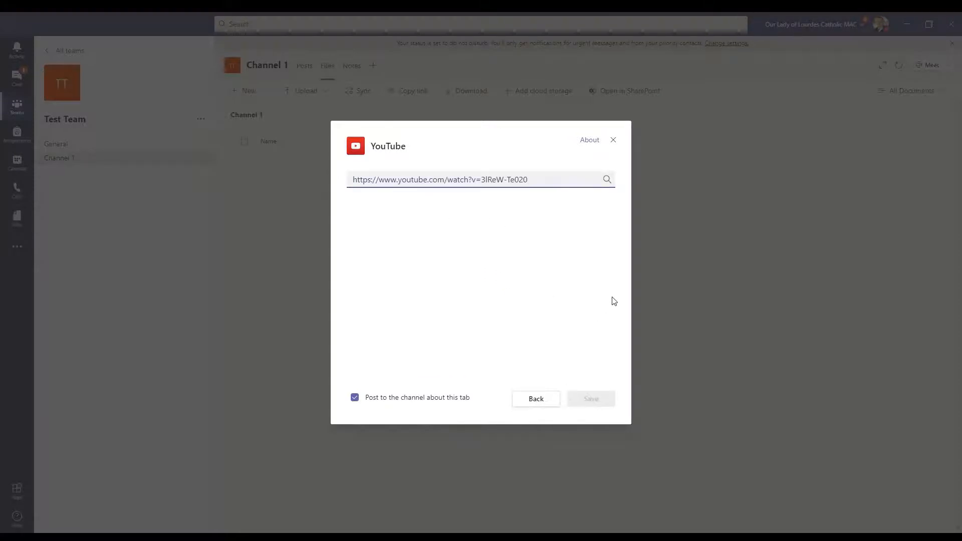
left_click(606, 178)
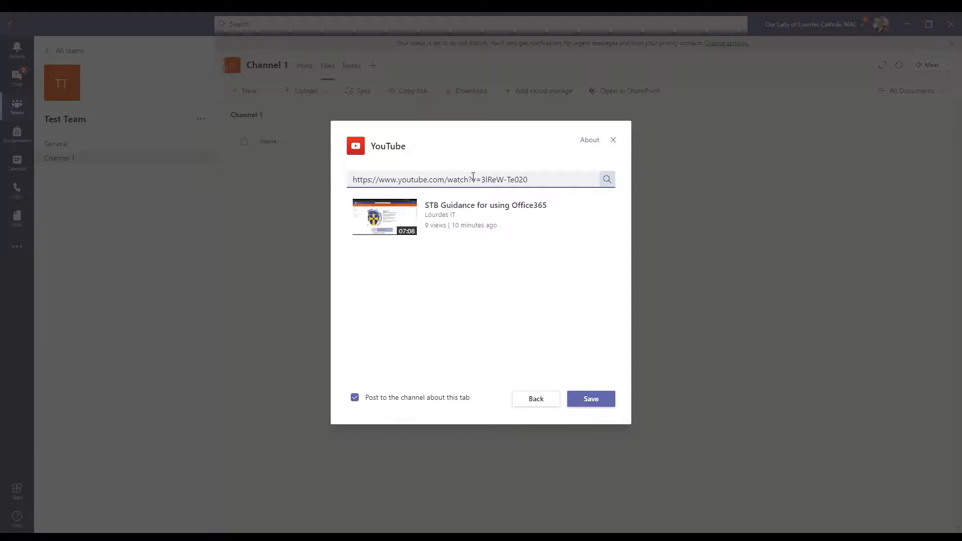
left_click(526, 217)
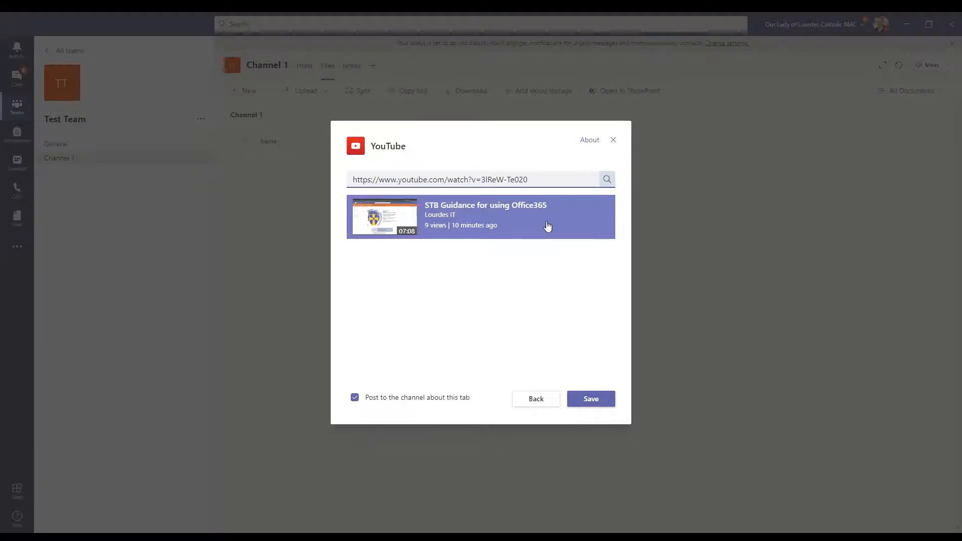
left_click(594, 399)
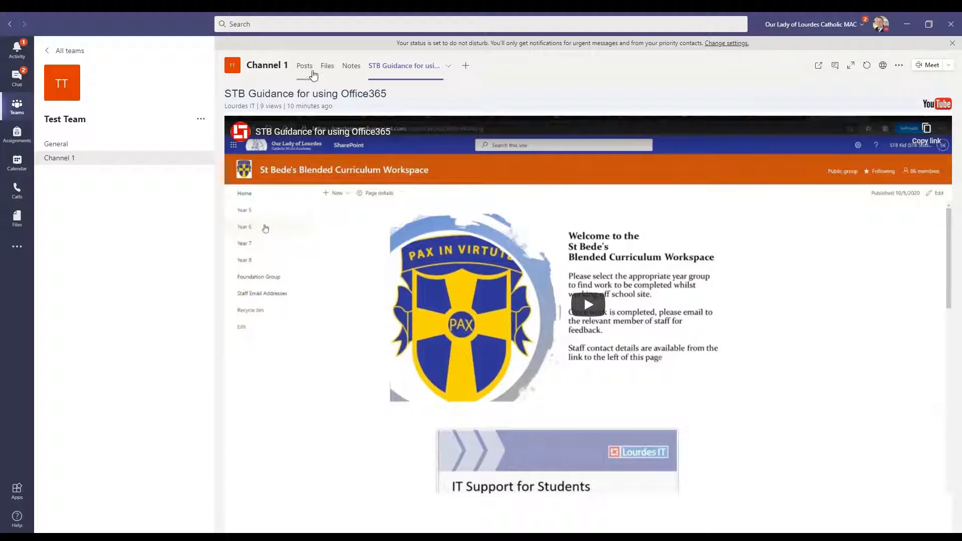
left_click(835, 66)
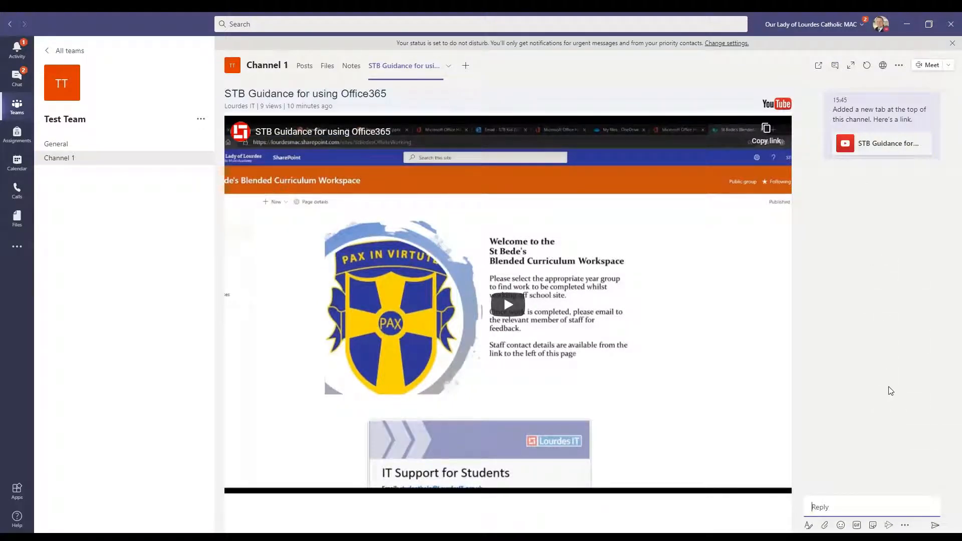
Go to the General channel and review the channel list in Test Team's management page
left_click(65, 147)
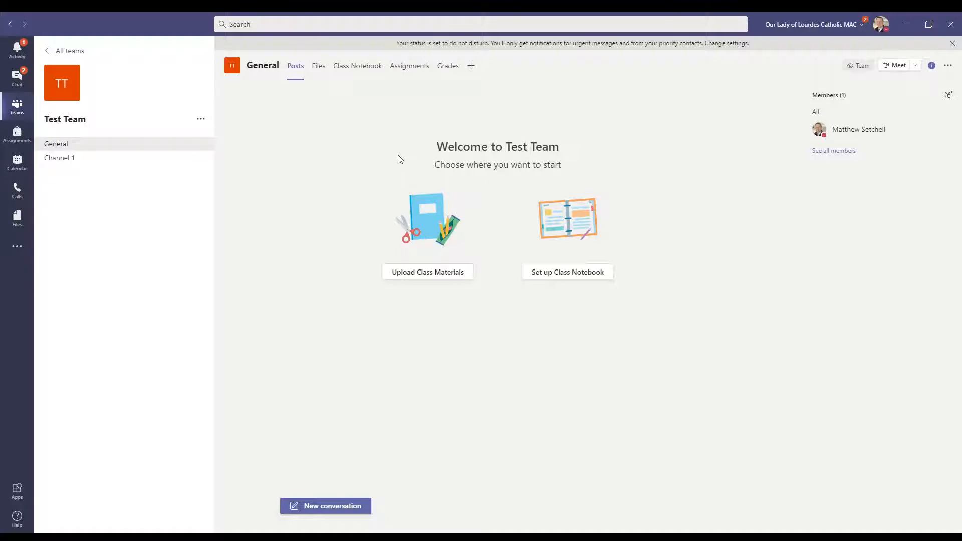
left_click(201, 119)
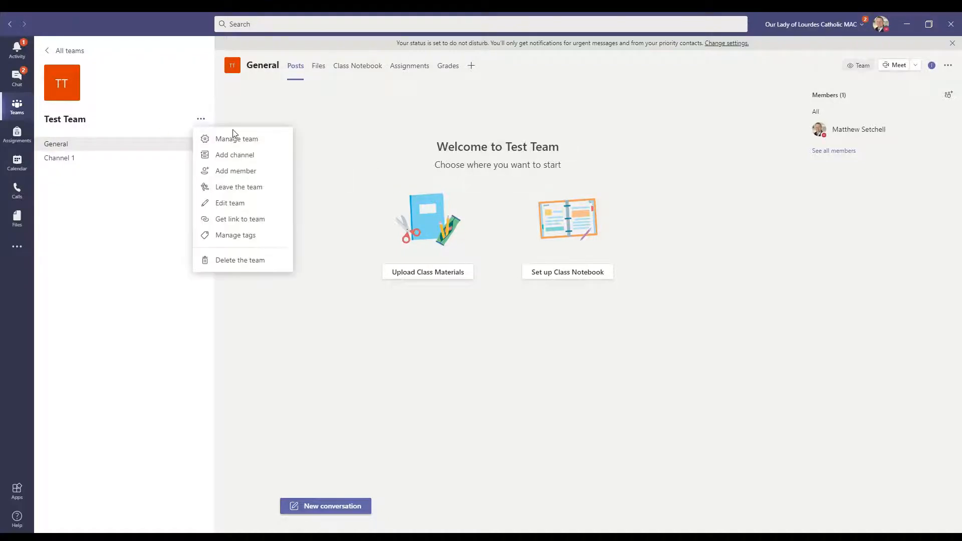
left_click(261, 142)
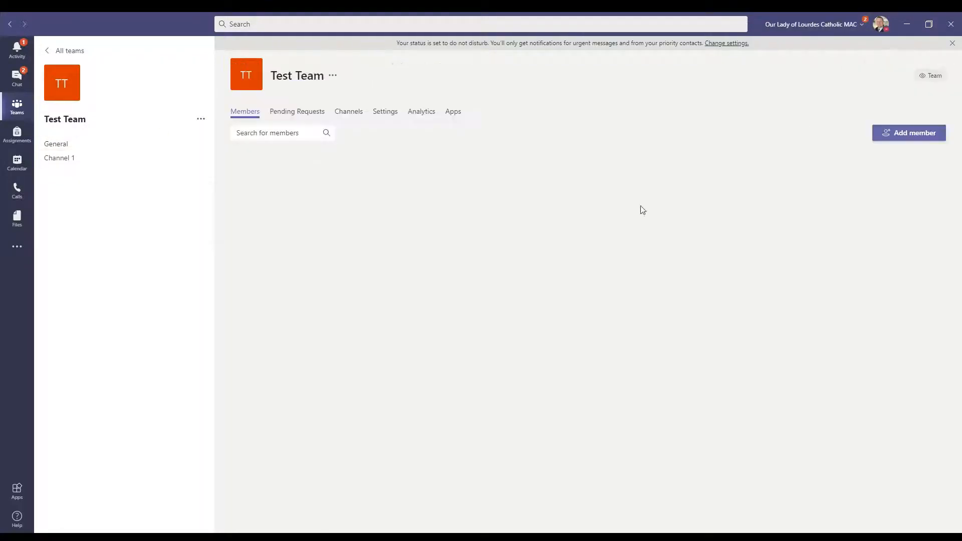
left_click(356, 112)
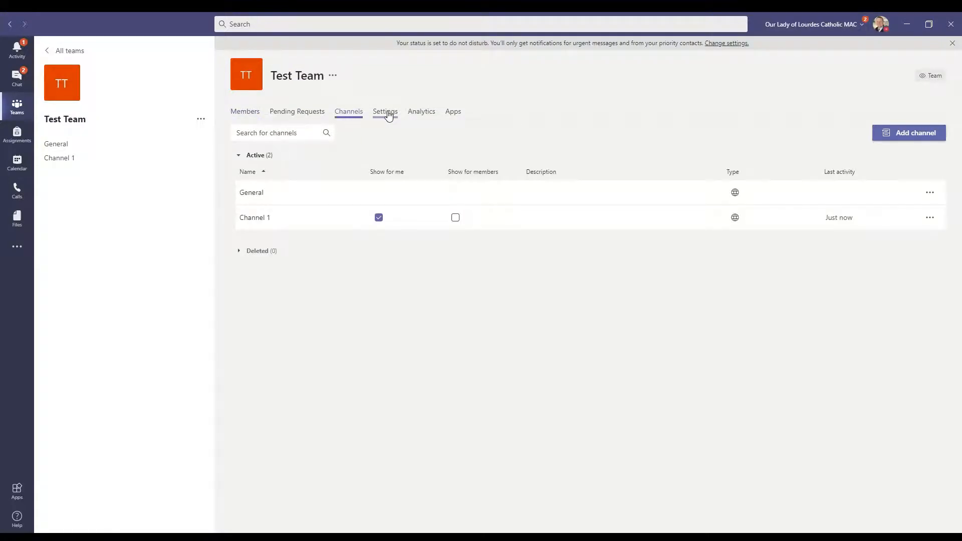
Examine the member permissions in Test Team's settings and collapse the section again
left_click(389, 115)
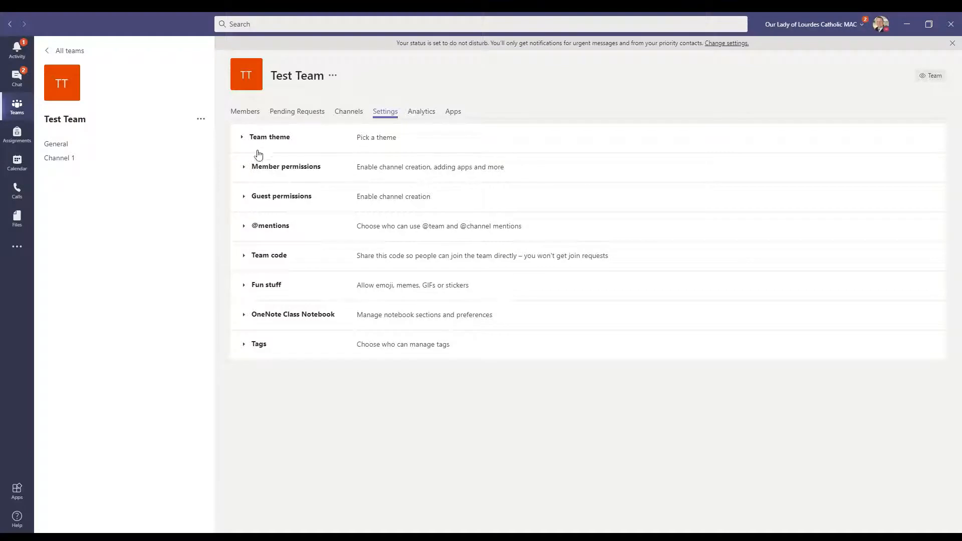
left_click(250, 170)
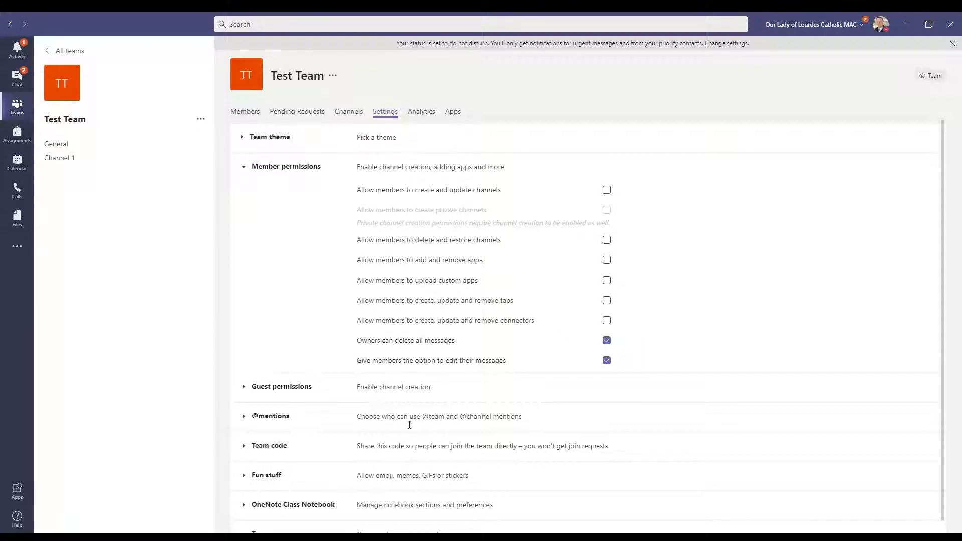
scroll(426, 409, "down", 1)
left_click(260, 172)
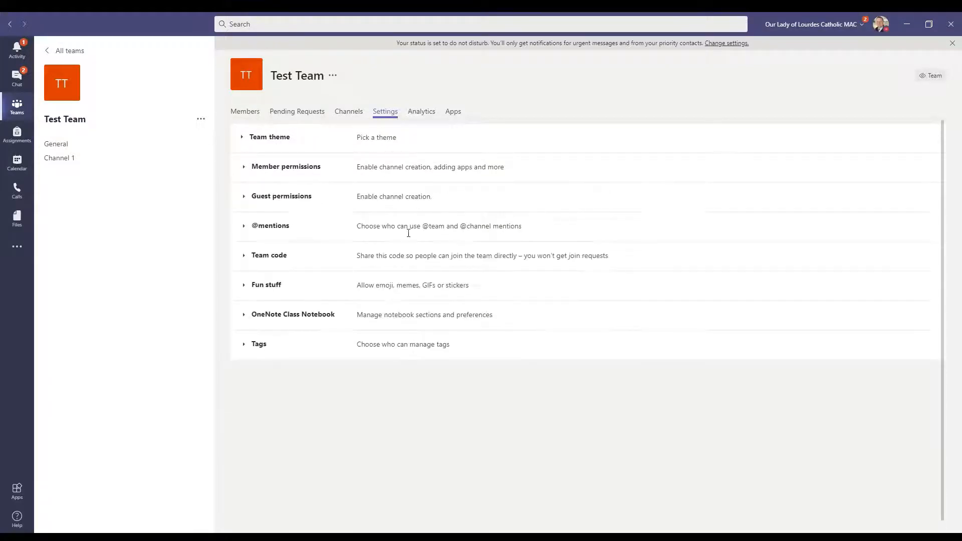
Review Test Team's analytics and return to the General channel
left_click(423, 113)
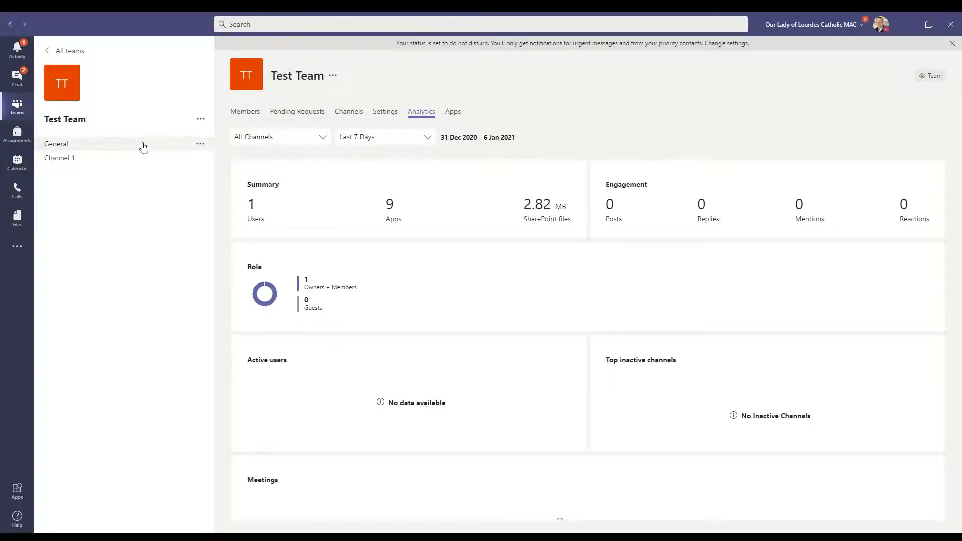
left_click(144, 147)
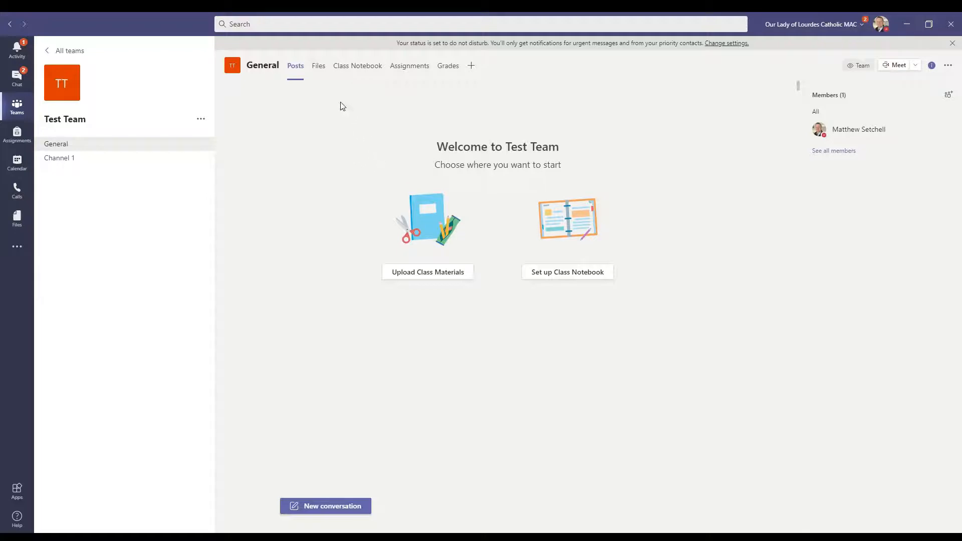
Open the Class Materials folder in the General channel's files and review its options for uploading and creating files
left_click(319, 66)
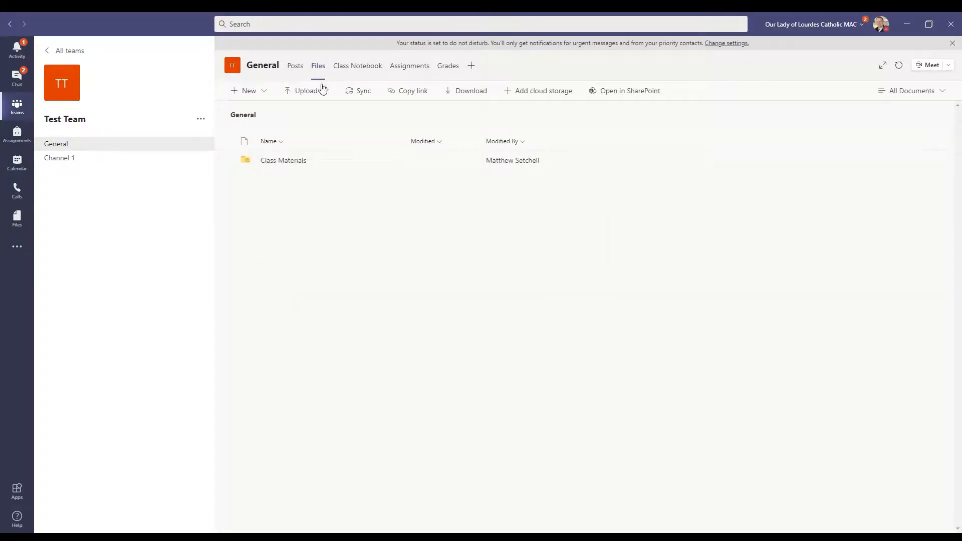
left_click(282, 161)
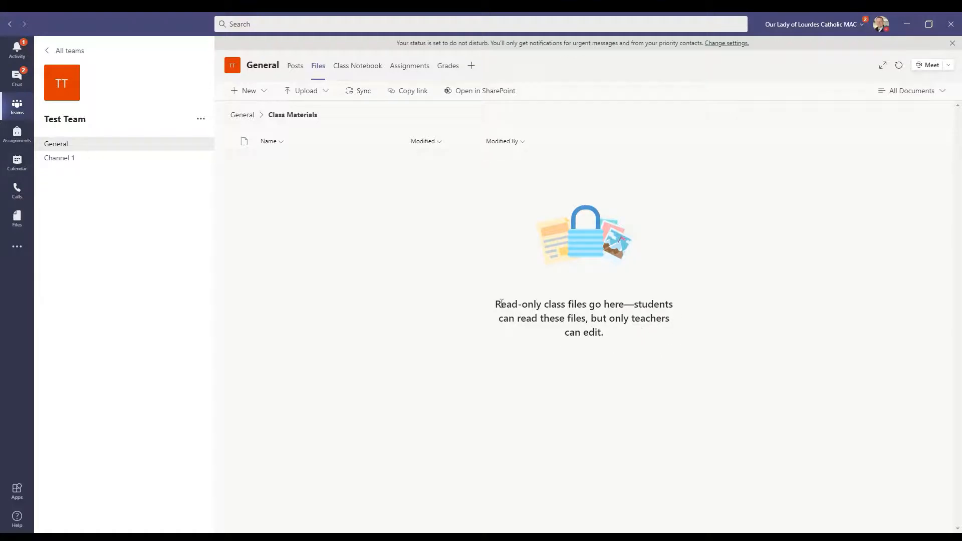
left_click(330, 94)
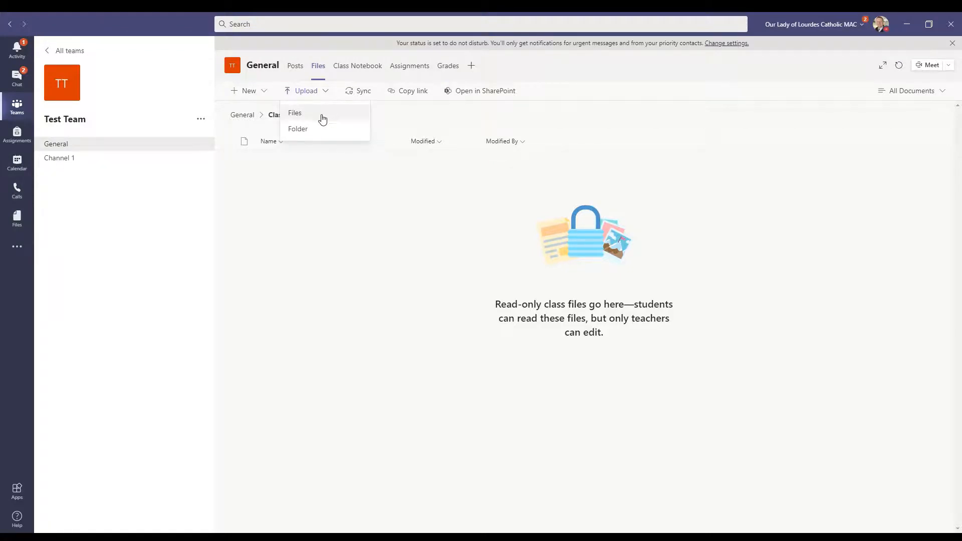
left_click(309, 267)
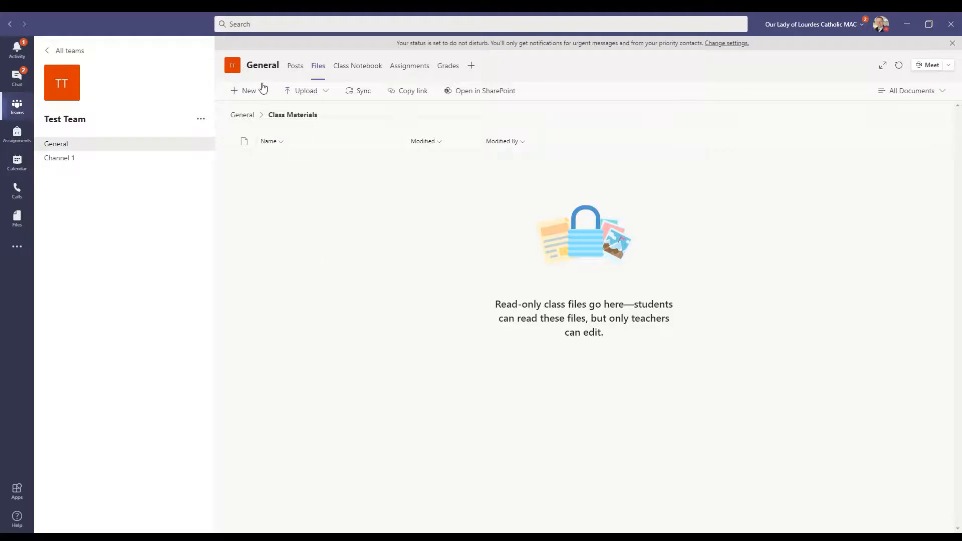
left_click(272, 98)
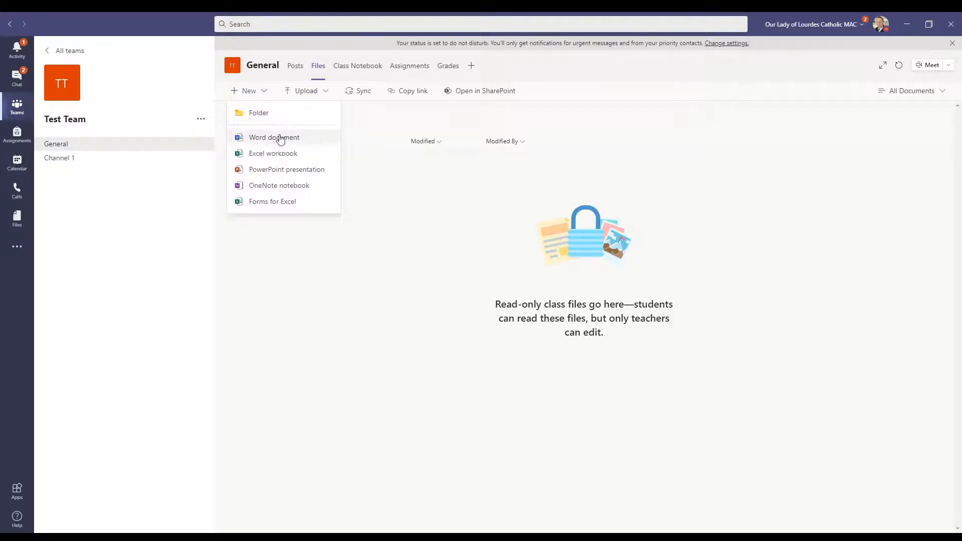
left_click(314, 240)
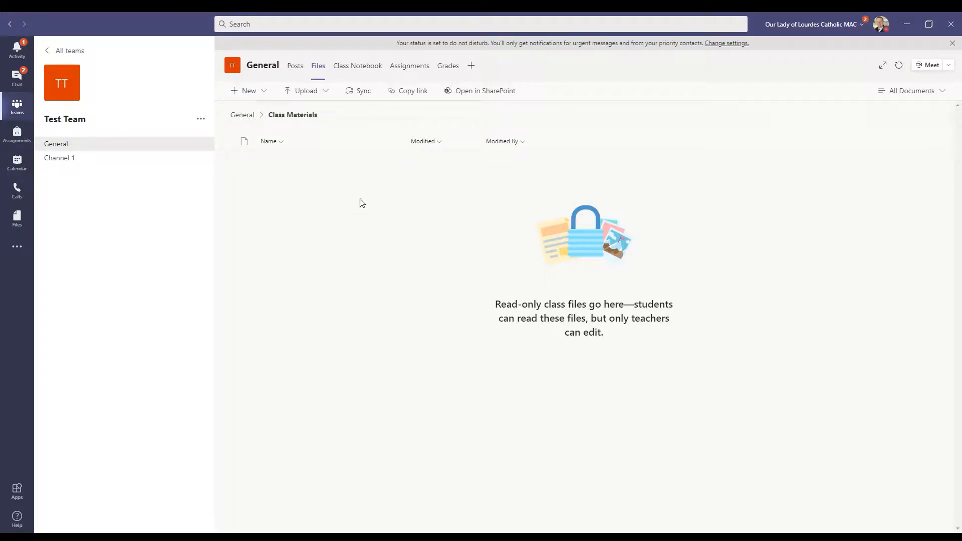
Go to the General channel's assignments and get started with the Assignments feature
left_click(405, 69)
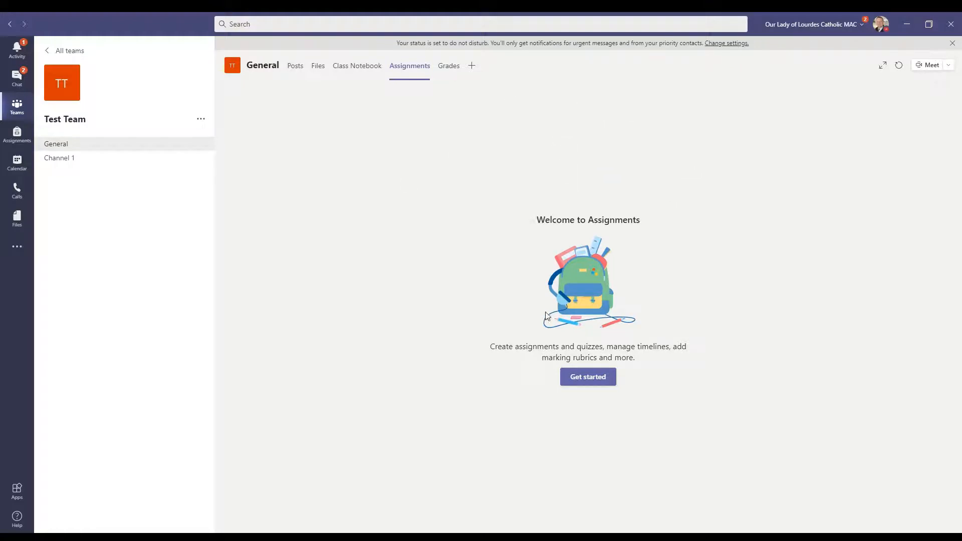
left_click(583, 382)
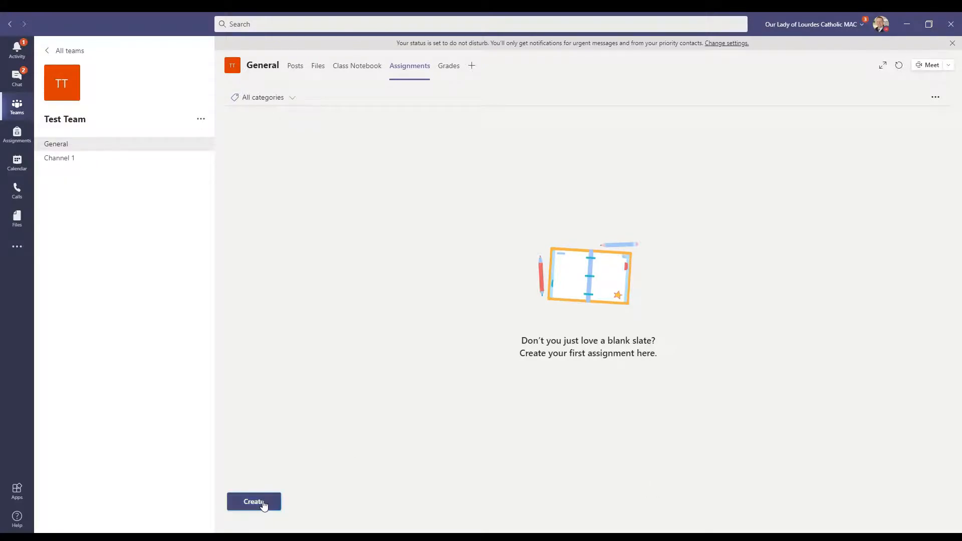
left_click(264, 503)
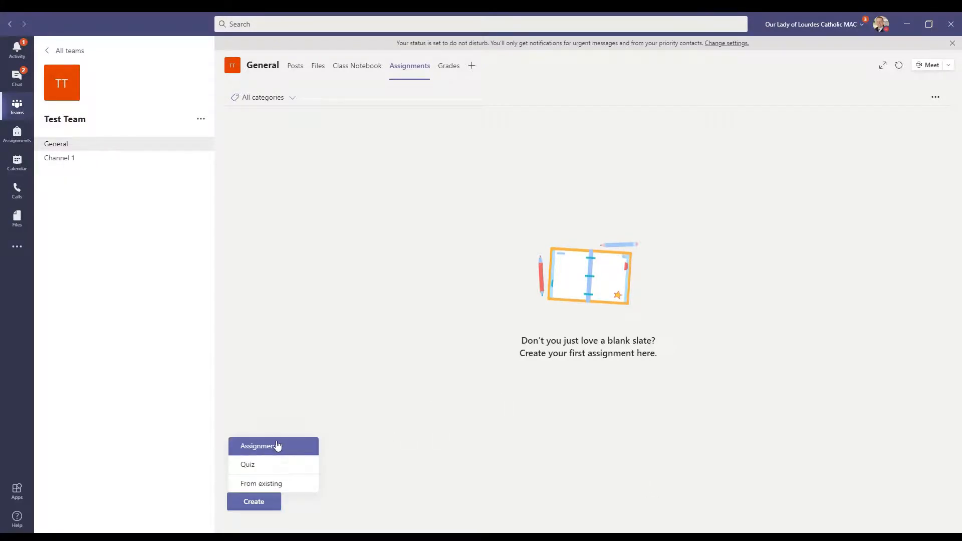
left_click(281, 467)
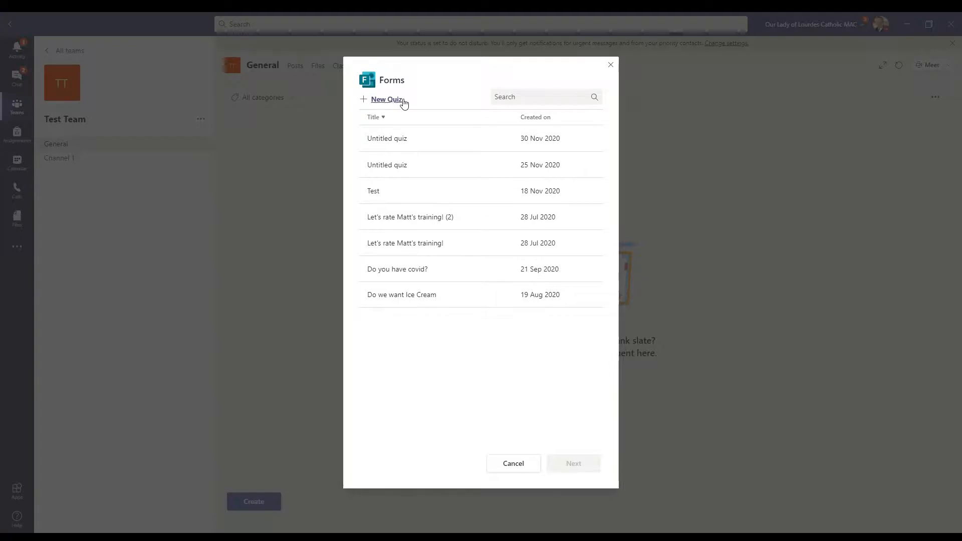
left_click(512, 469)
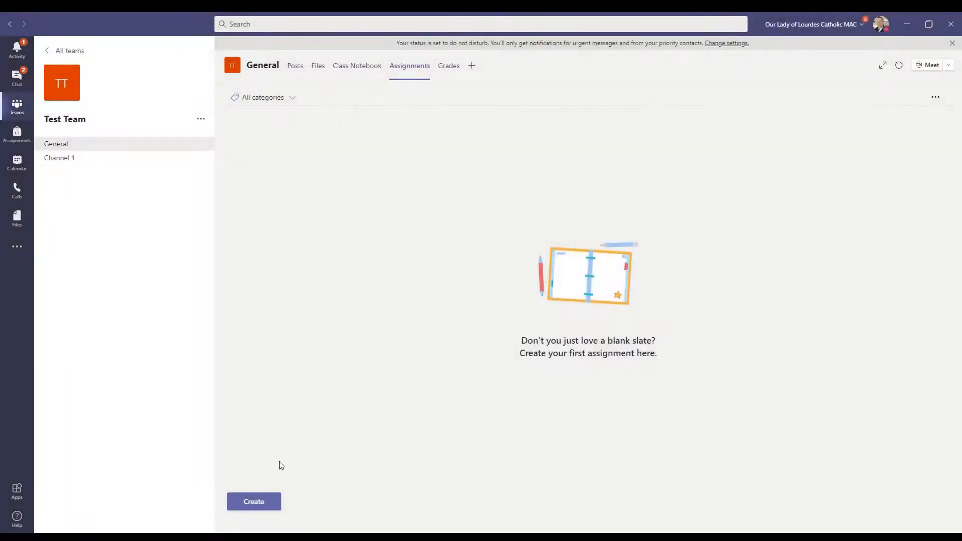
Create a new assignment titled "Complete spellings" with the instructions "Learn how to spell"
left_click(254, 503)
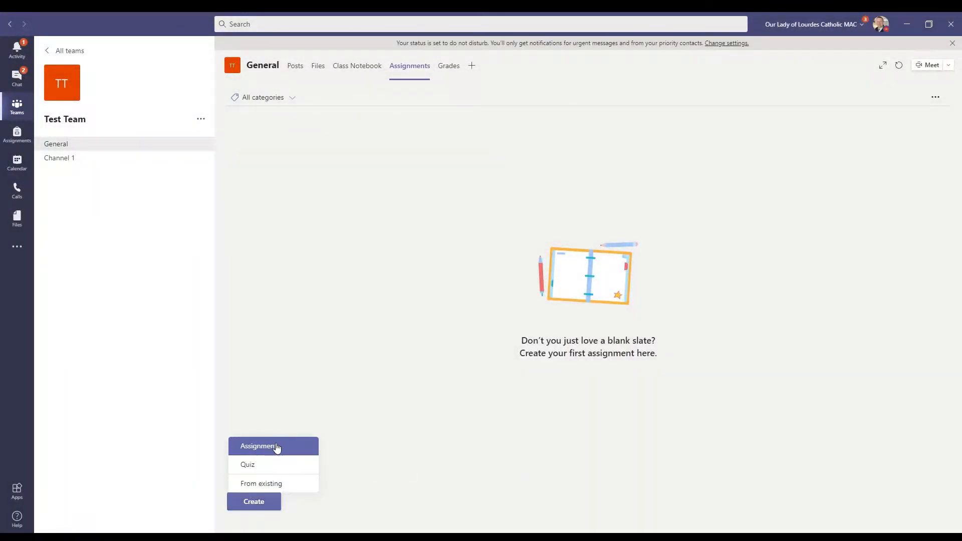
left_click(277, 448)
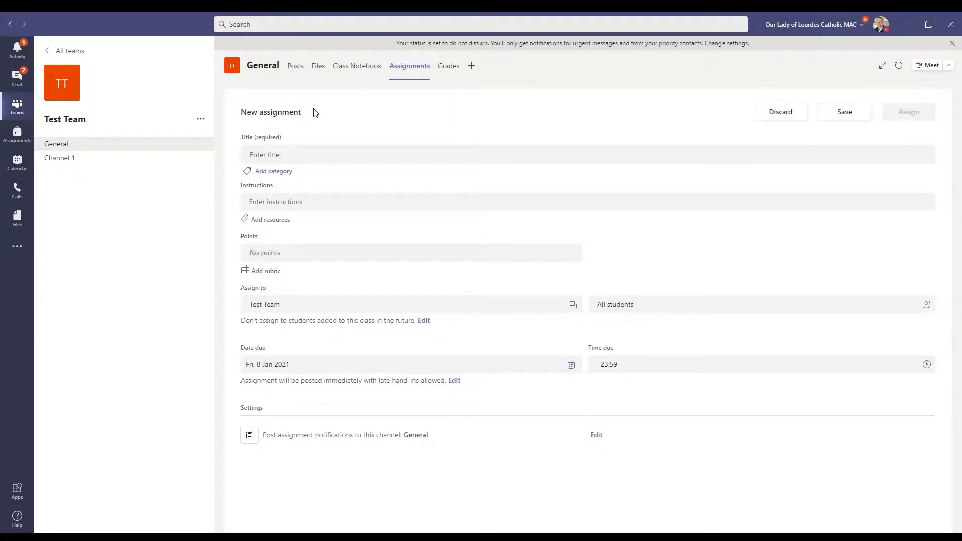
left_click(316, 156)
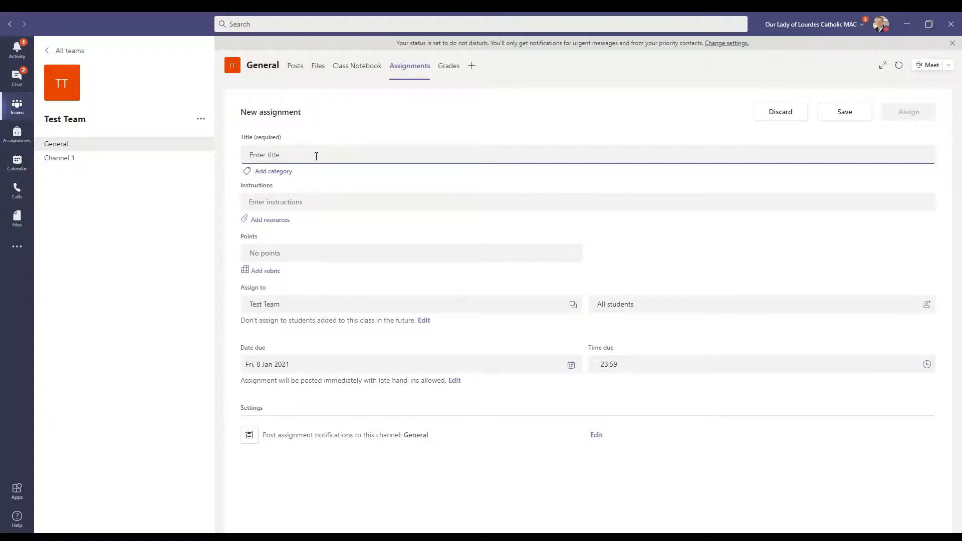
type("Complete spellings")
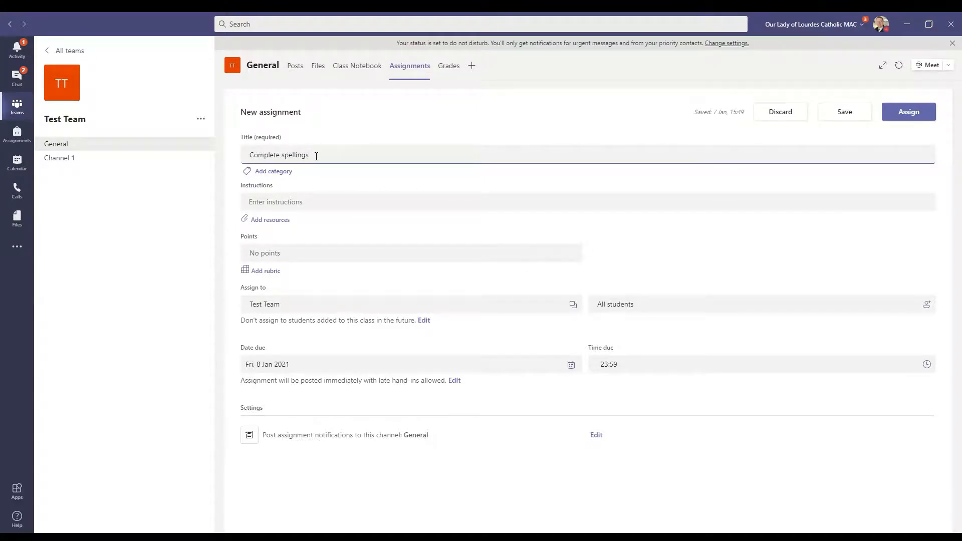
left_click(279, 198)
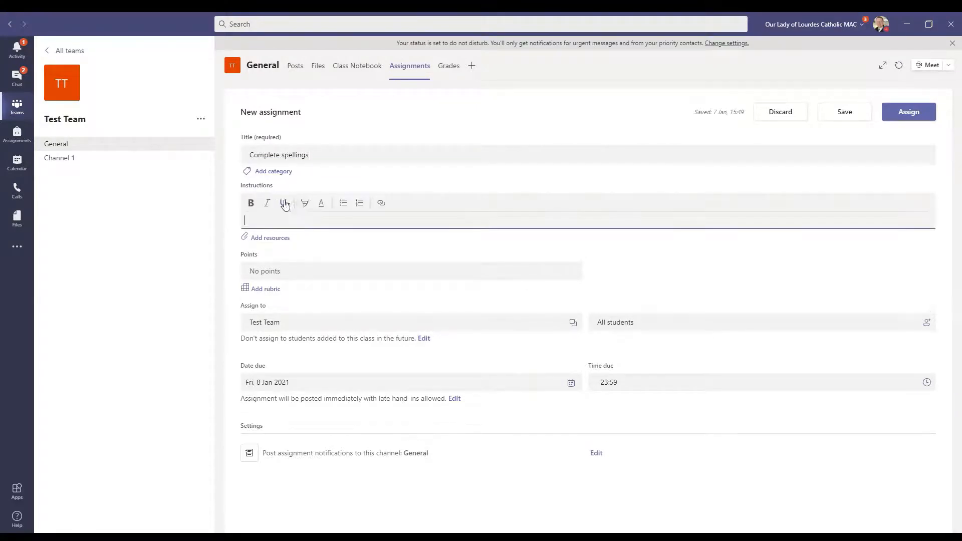
left_click(273, 243)
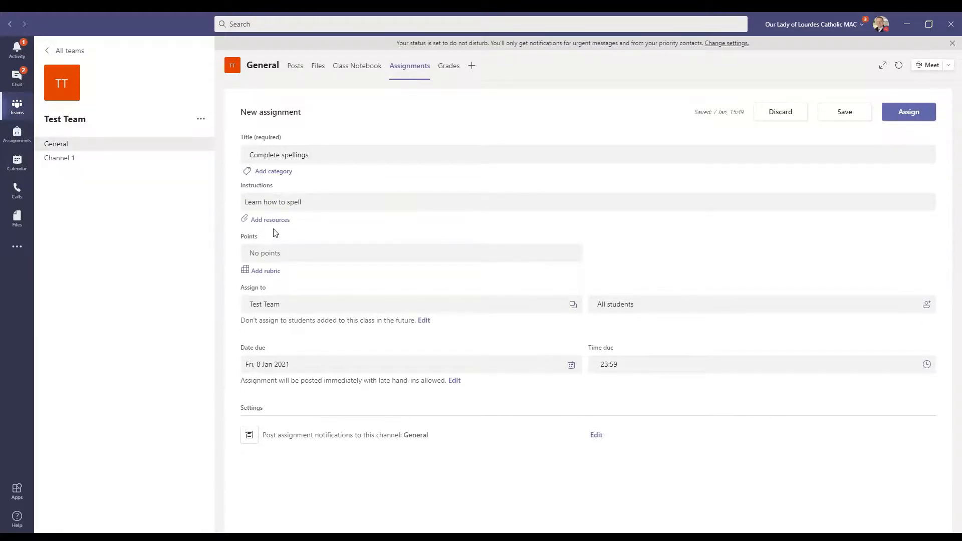
Attach test.docx from OneDrive to the assignment as a resource
left_click(273, 219)
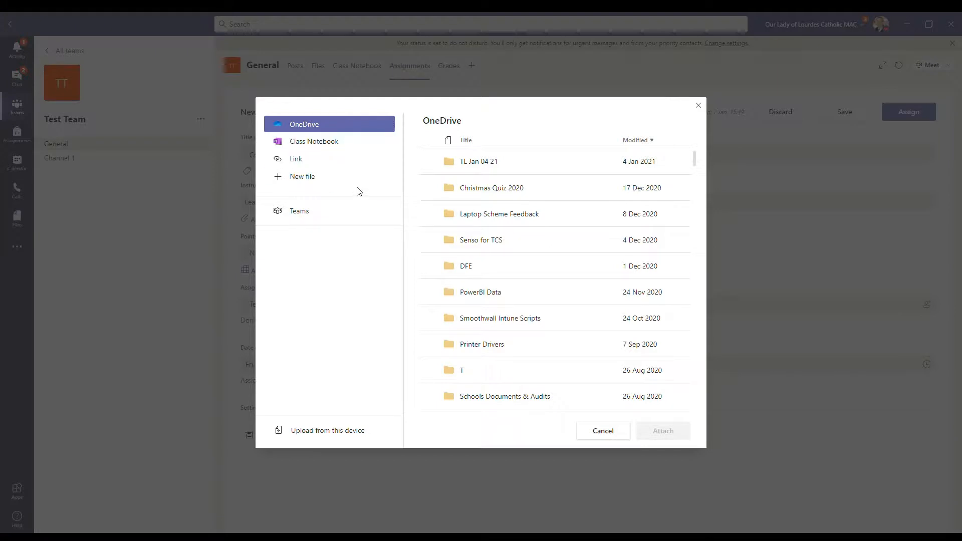
left_click(339, 167)
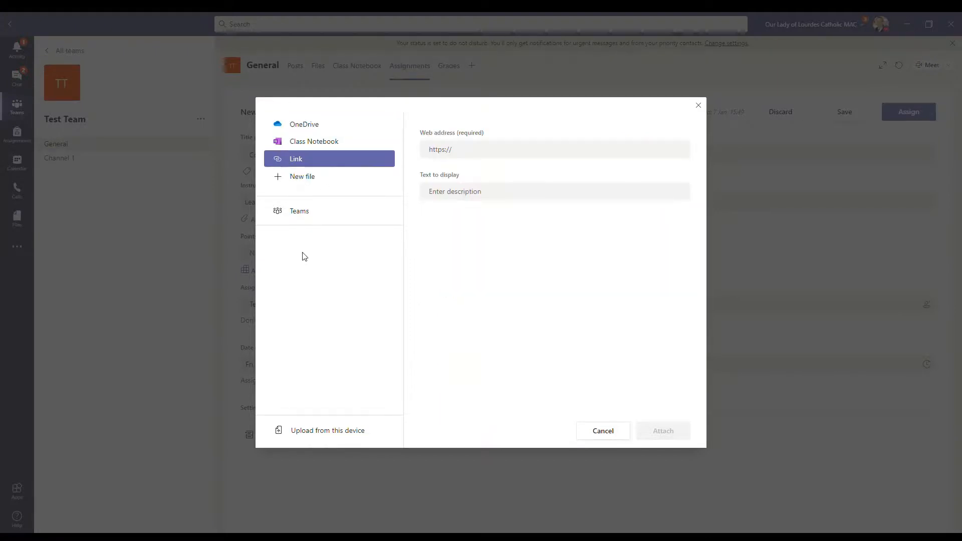
left_click(306, 181)
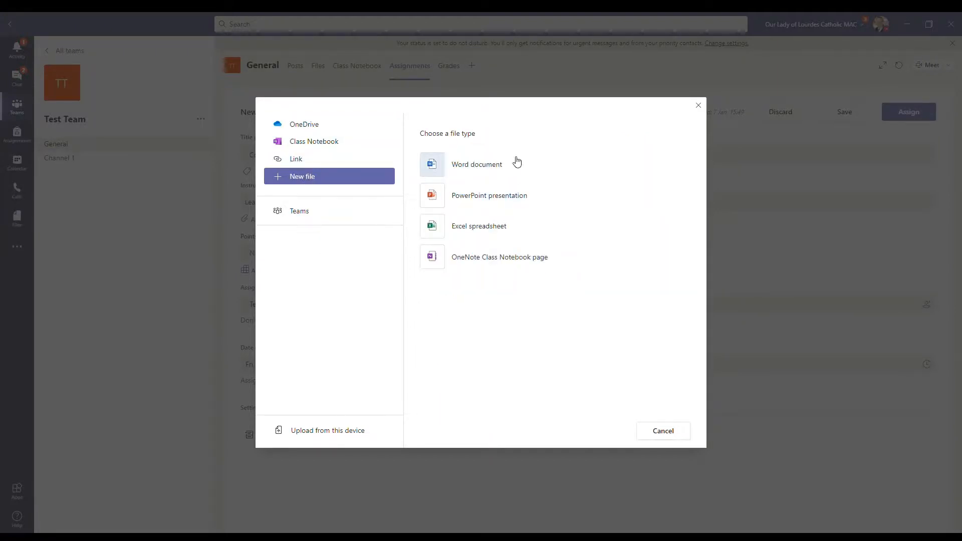
left_click(326, 125)
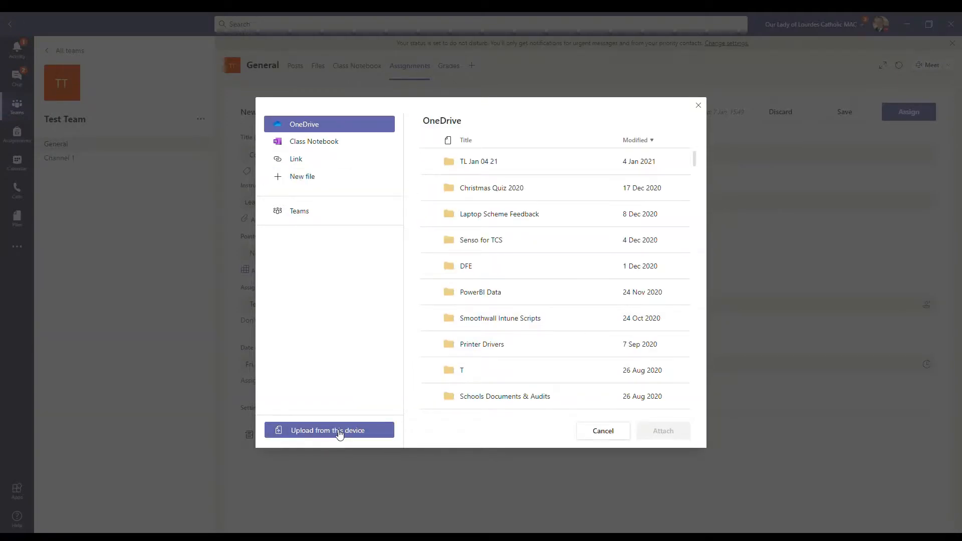
scroll(647, 321, "down", 2)
scroll(646, 321, "down", 10)
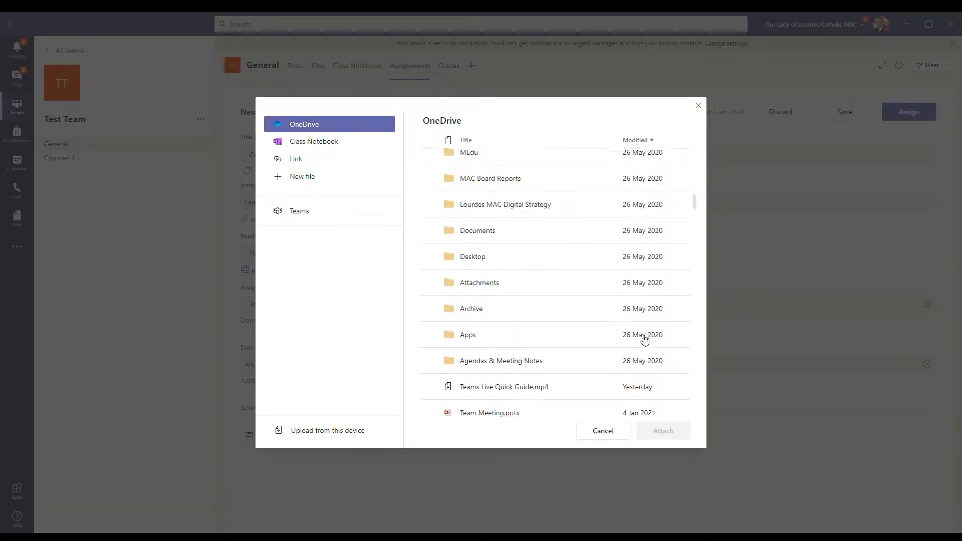
scroll(645, 339, "down", 1)
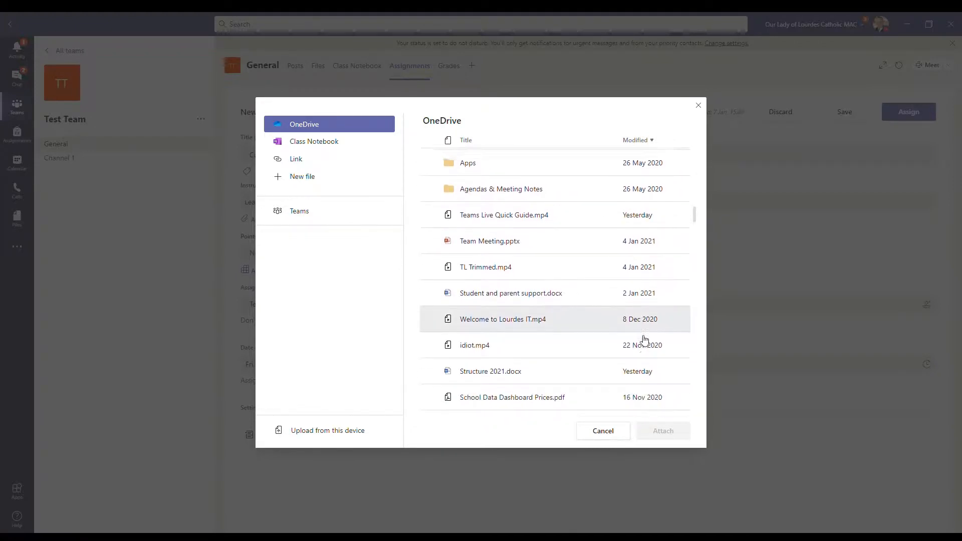
scroll(606, 344, "down", 5)
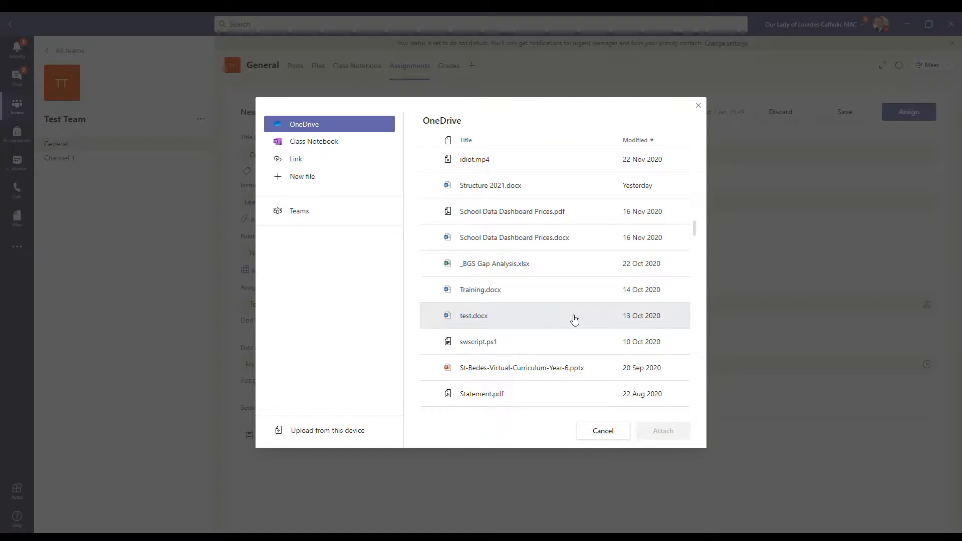
left_click(571, 316)
left_click(663, 432)
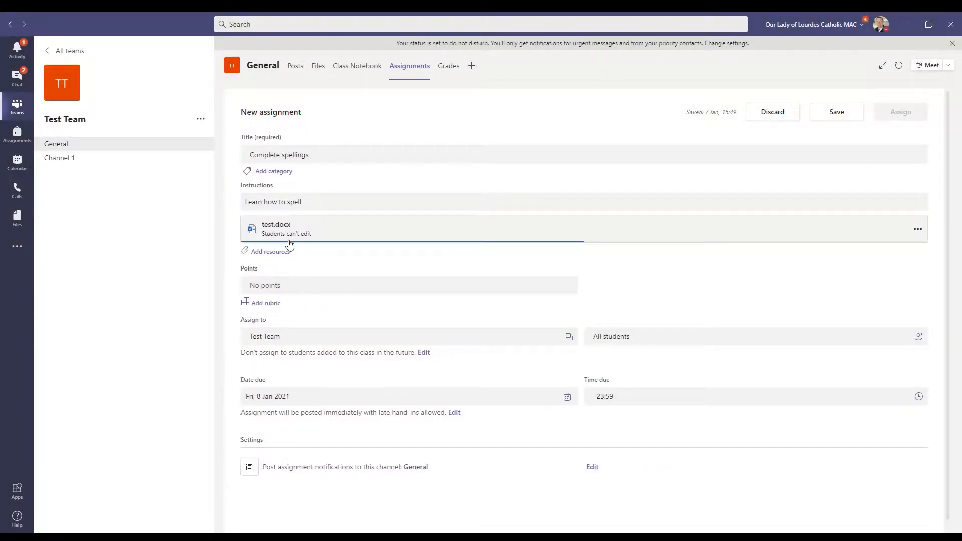
Review the student editing and opening options for the attached test.docx
left_click(923, 232)
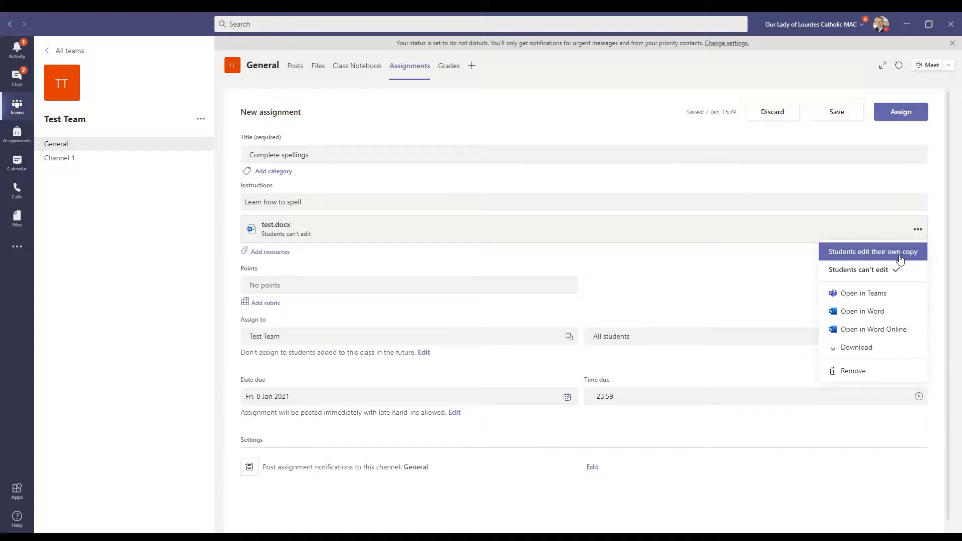
left_click(705, 271)
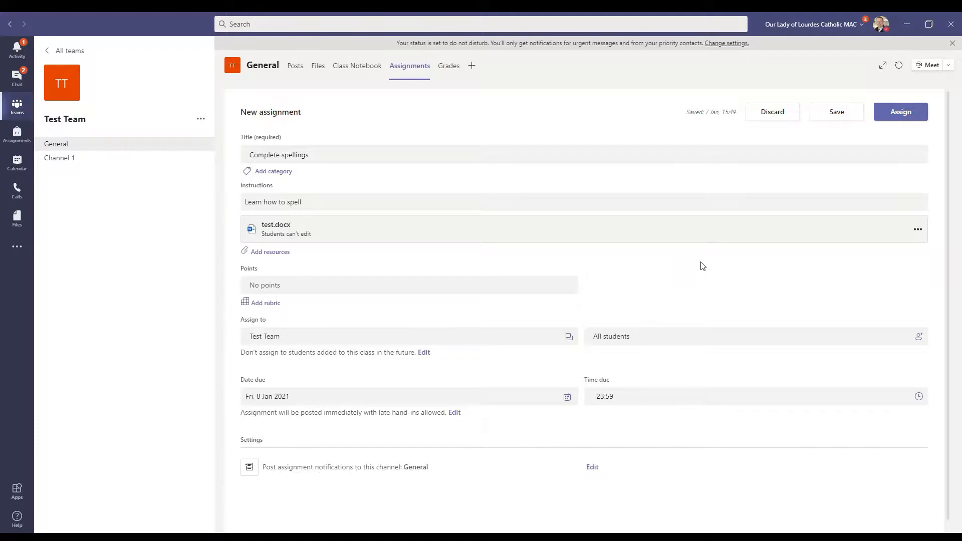
left_click(301, 289)
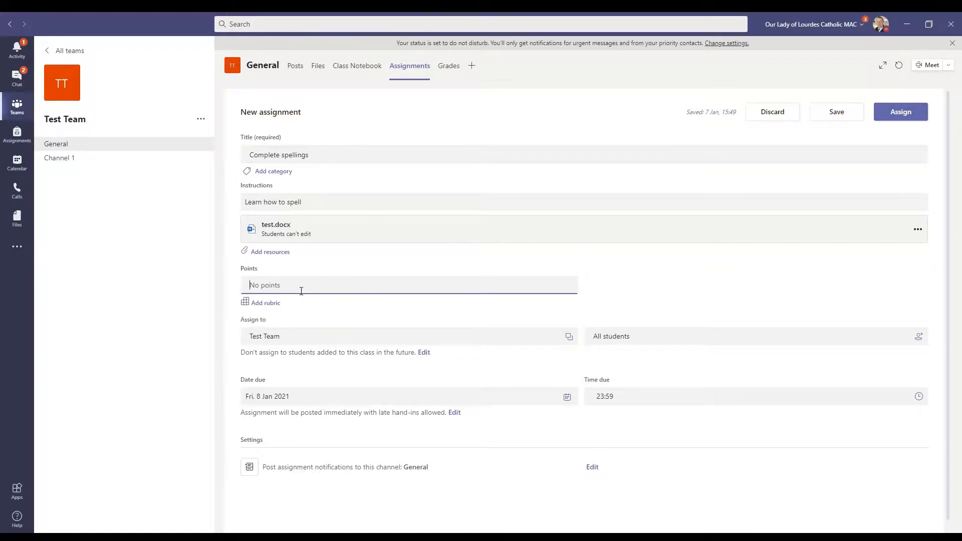
left_click(272, 304)
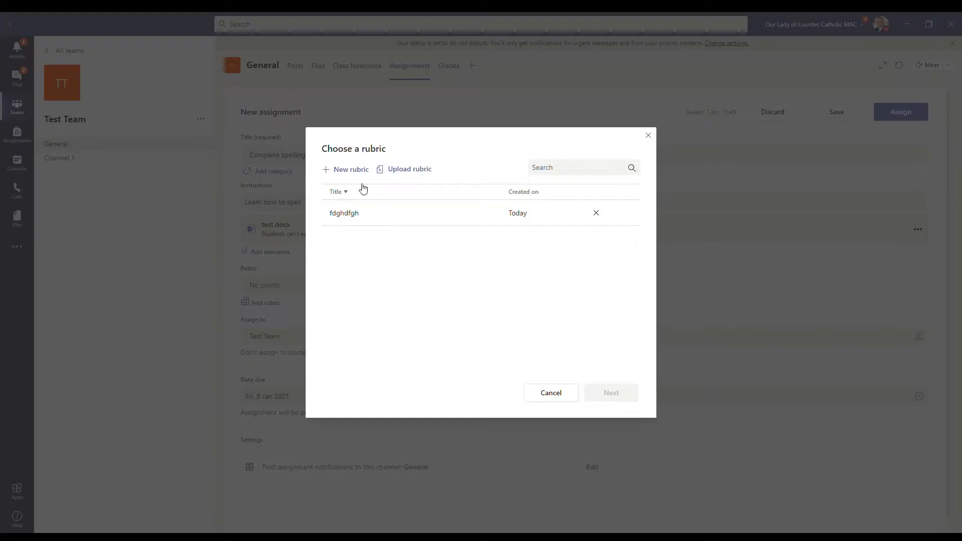
left_click(356, 170)
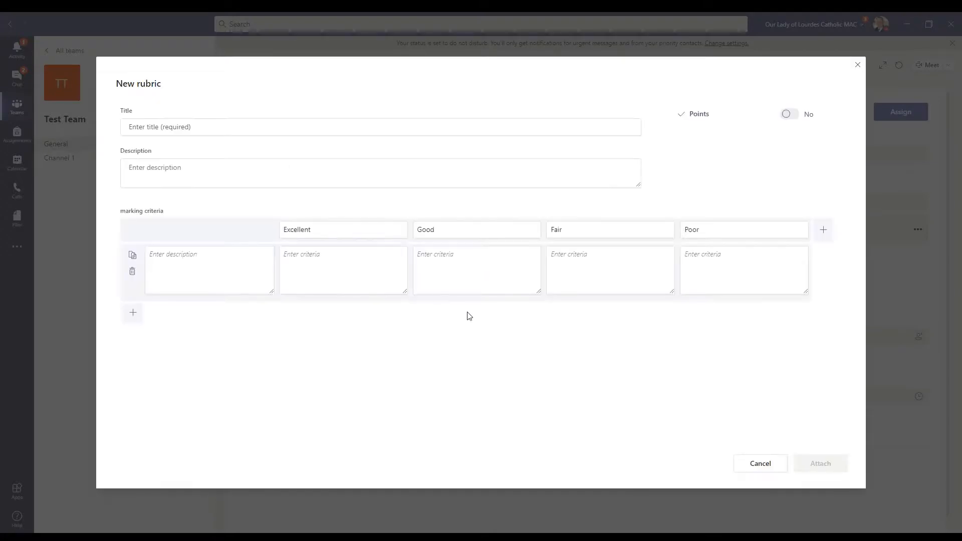
left_click(155, 127)
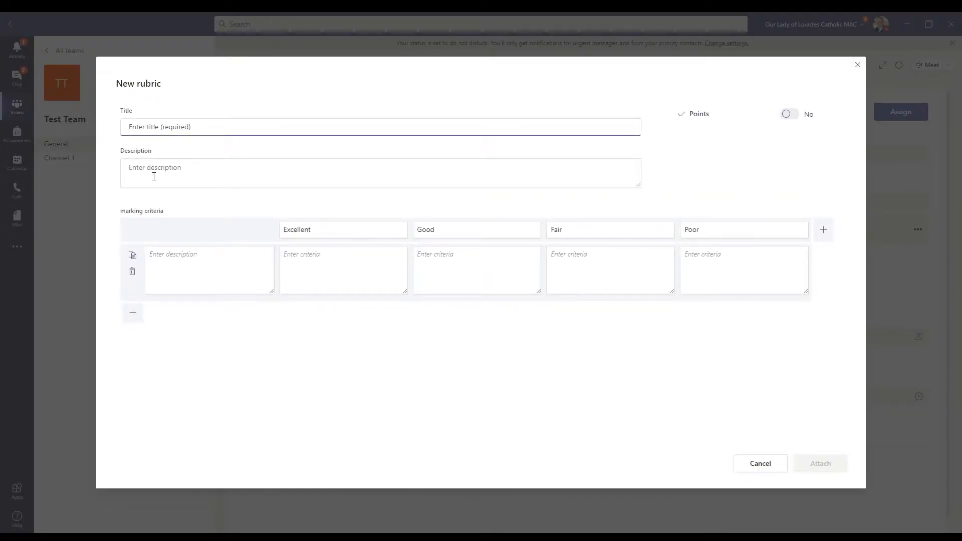
left_click(154, 177)
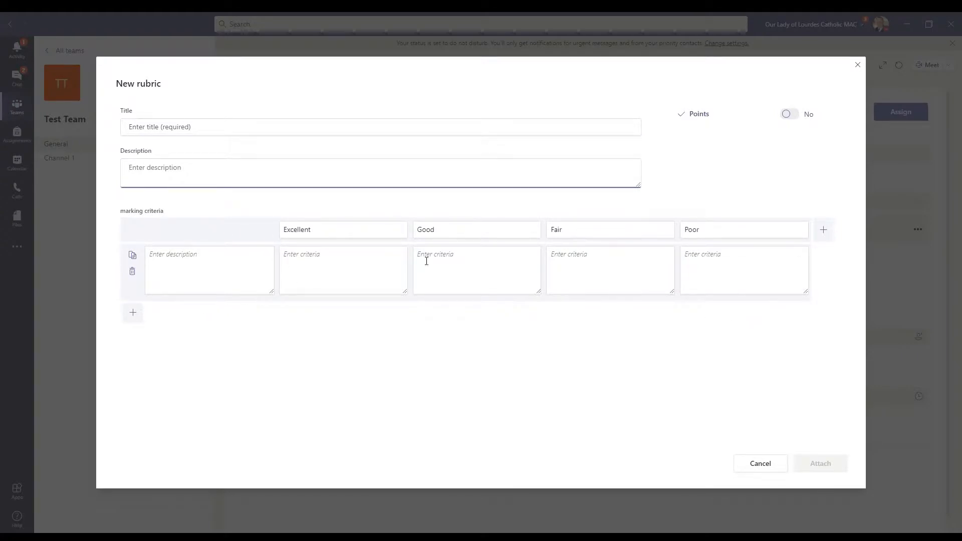
left_click(779, 463)
left_click(769, 462)
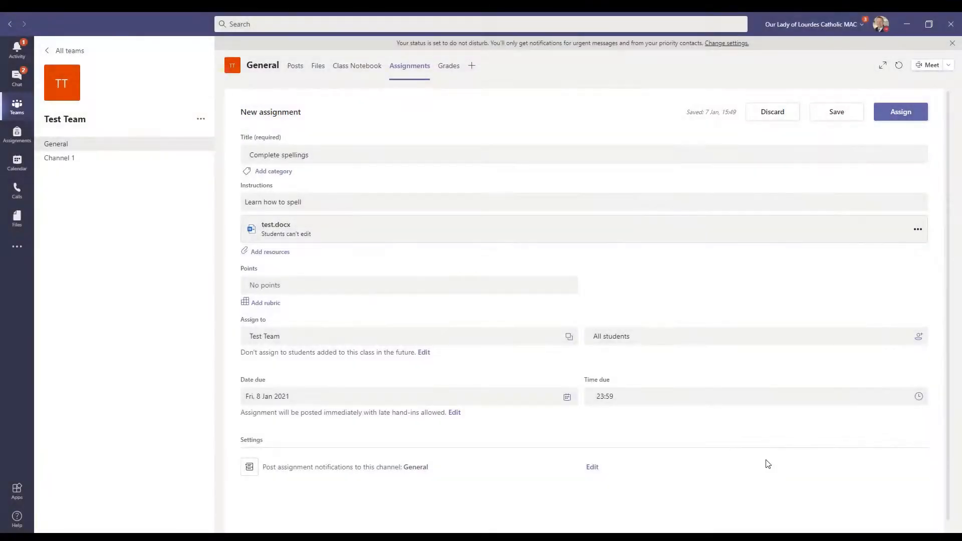
Attach the existing rubric "fdghdfgh" to the Complete spellings assignment
left_click(268, 304)
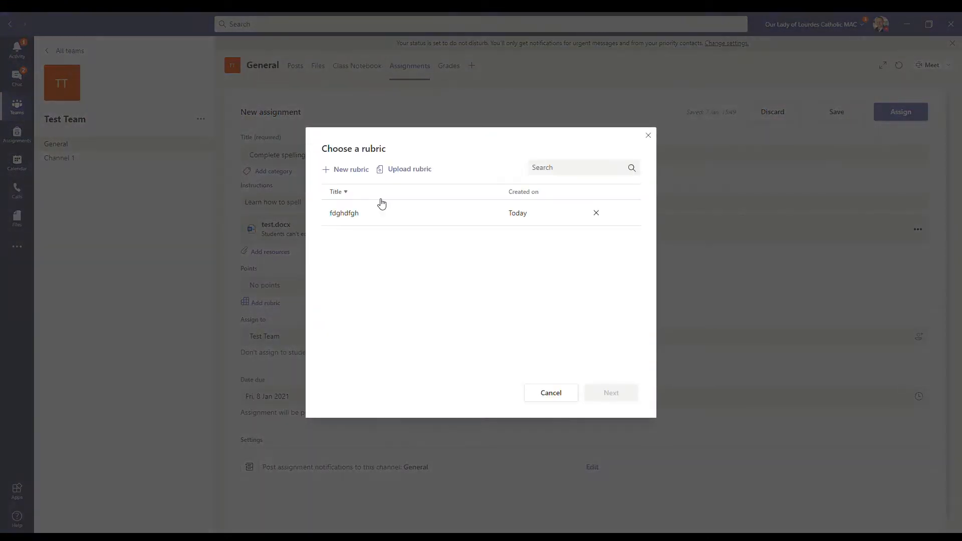
left_click(344, 214)
left_click(633, 398)
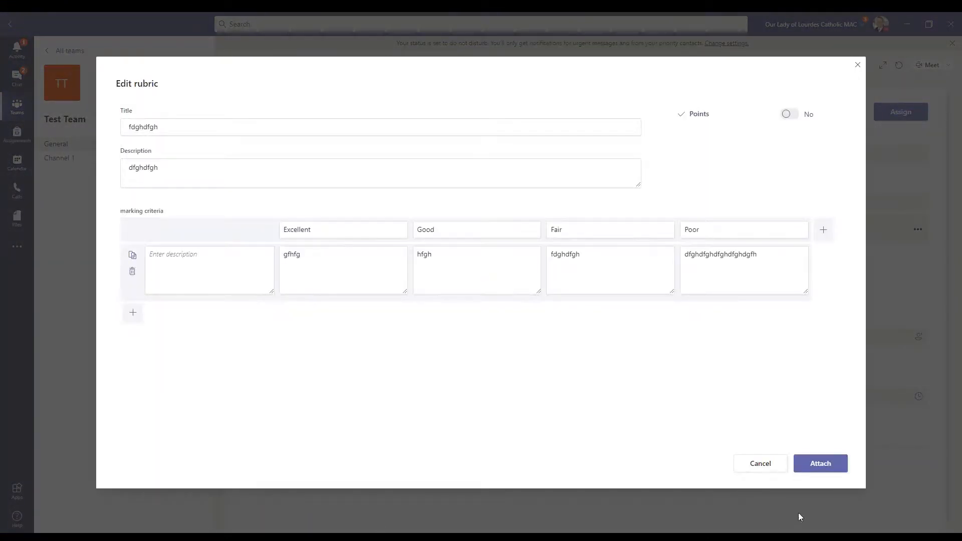
left_click(824, 470)
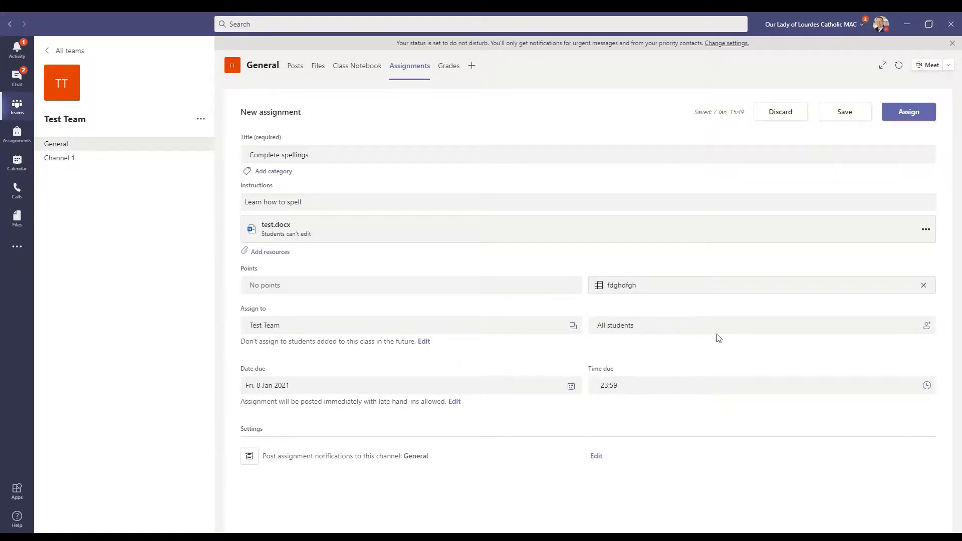
Review the student selection and notification channel choices for the assignment, keeping All students and the General channel
left_click(751, 335)
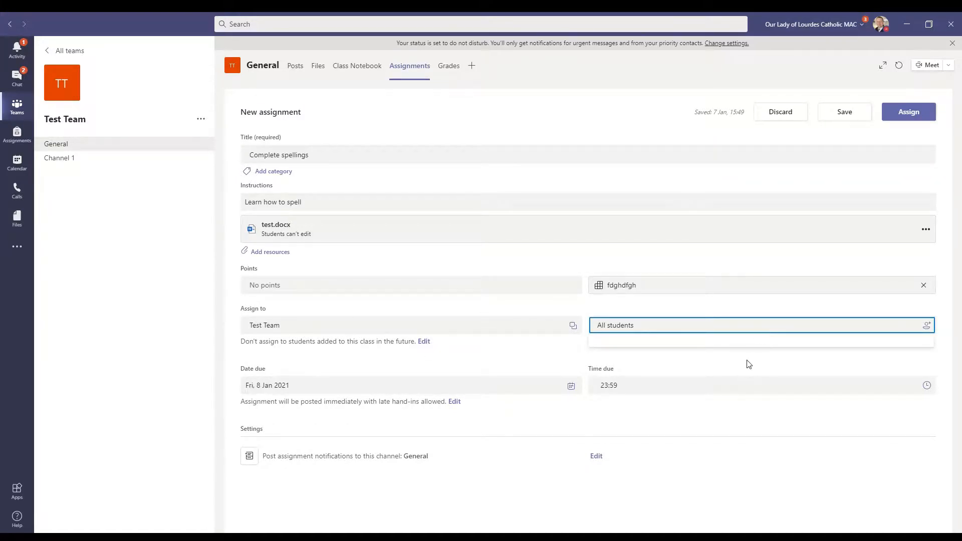
left_click(934, 327)
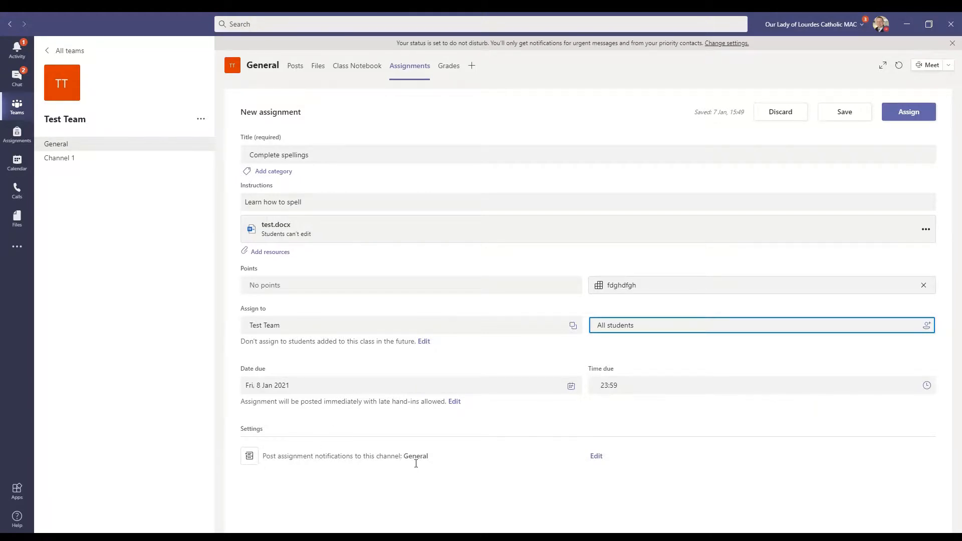
left_click(604, 459)
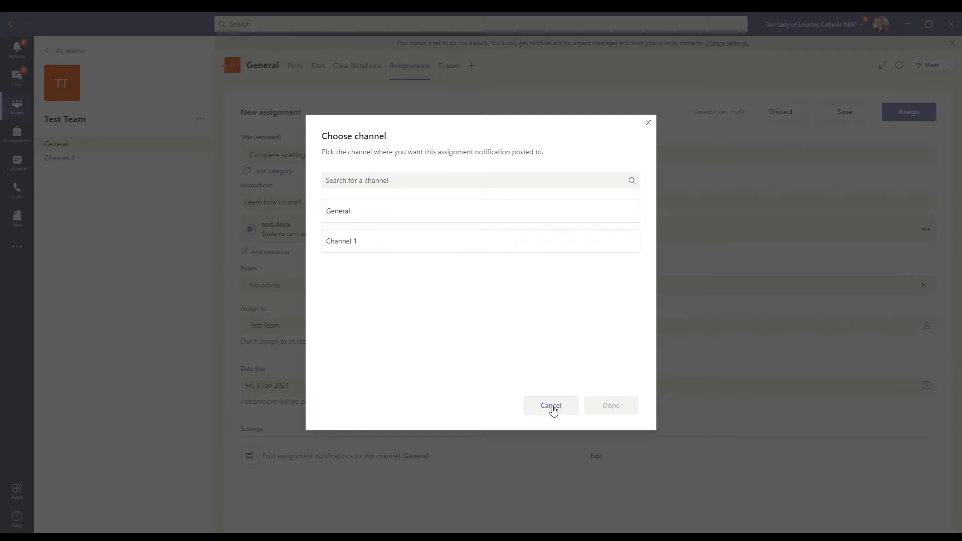
left_click(551, 405)
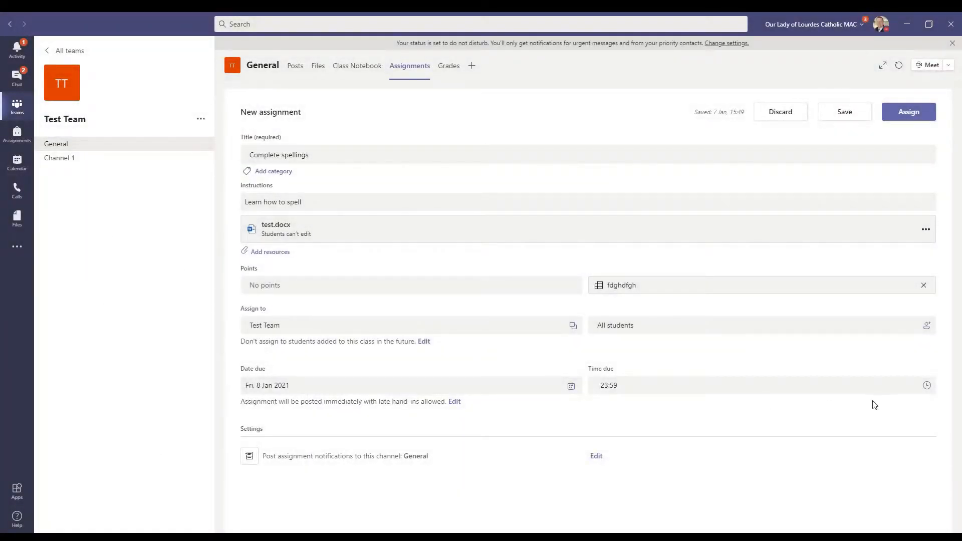
Assign Complete spellings to the class, and check it through its General channel post and the team's grades
left_click(913, 118)
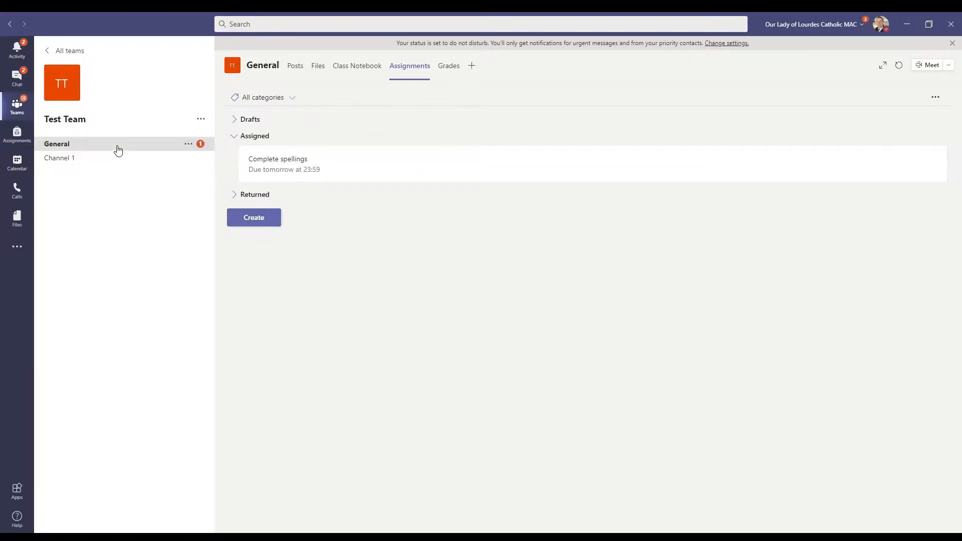
left_click(117, 150)
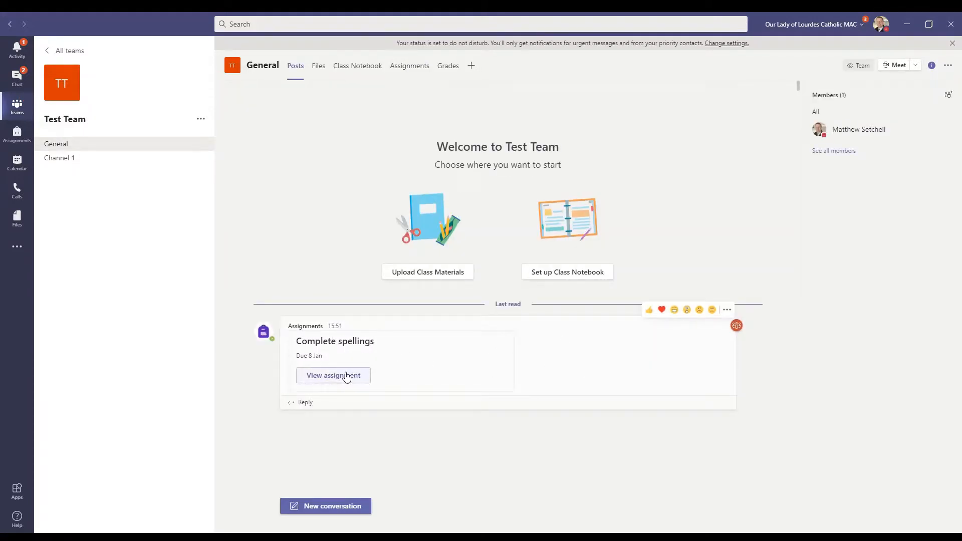
left_click(346, 380)
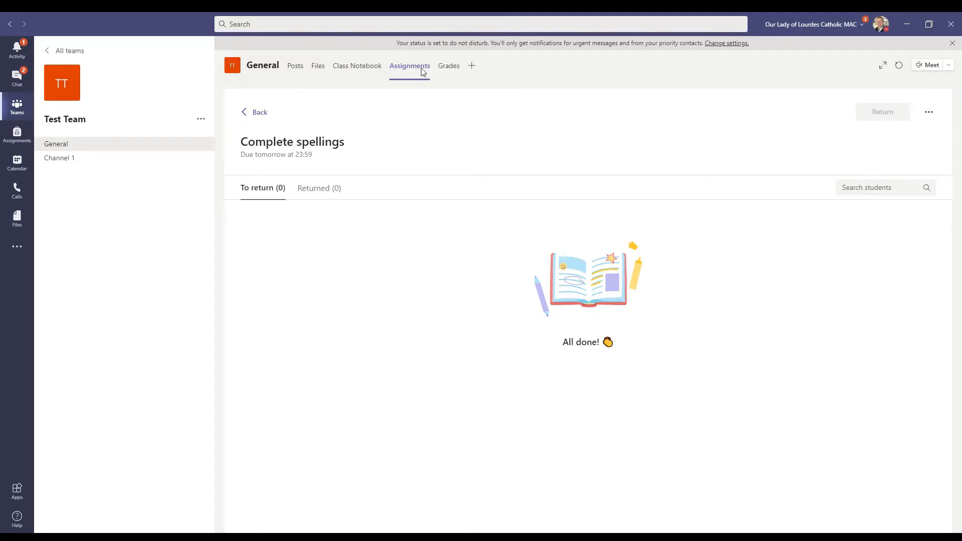
left_click(449, 69)
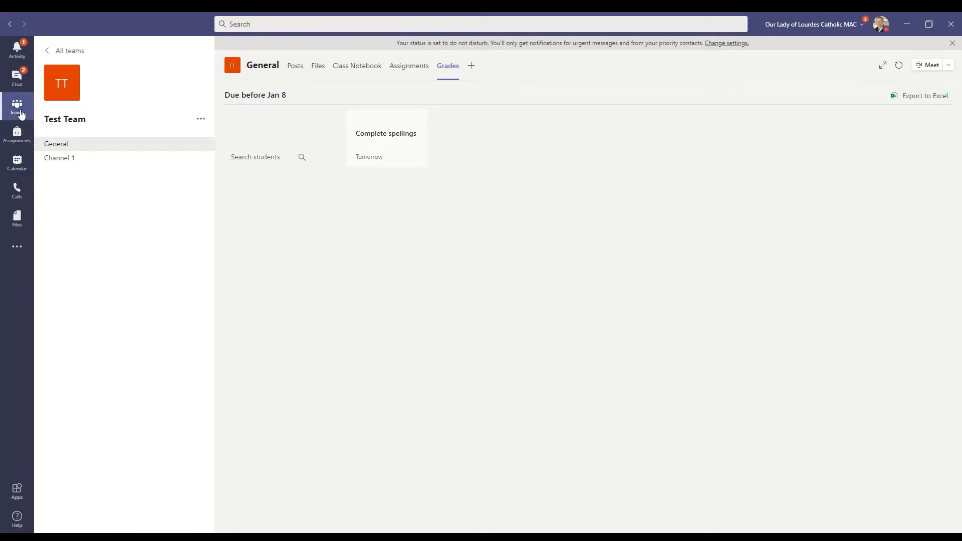
Go to the hidden Test Team and review the returned submission and feedback for the "Do you have covid?" assignment
left_click(17, 106)
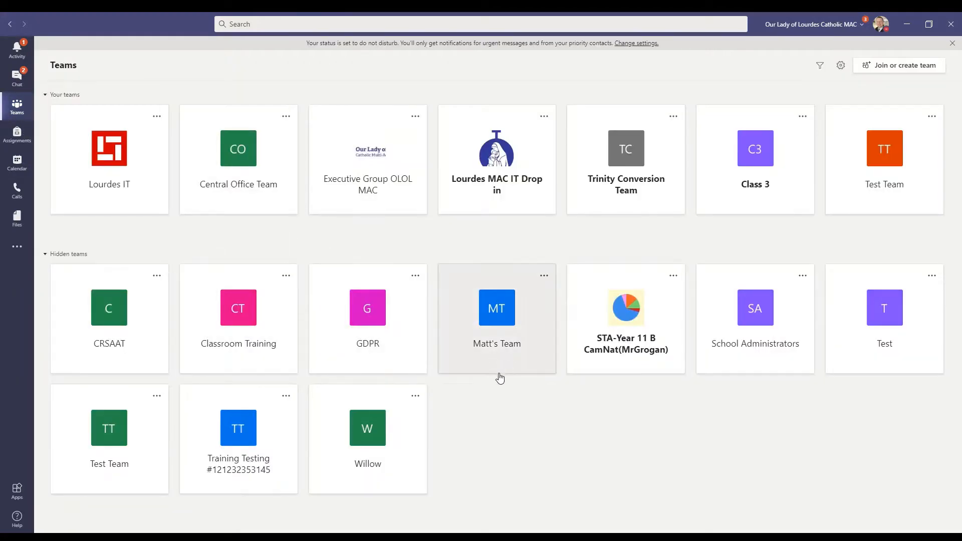
left_click(110, 429)
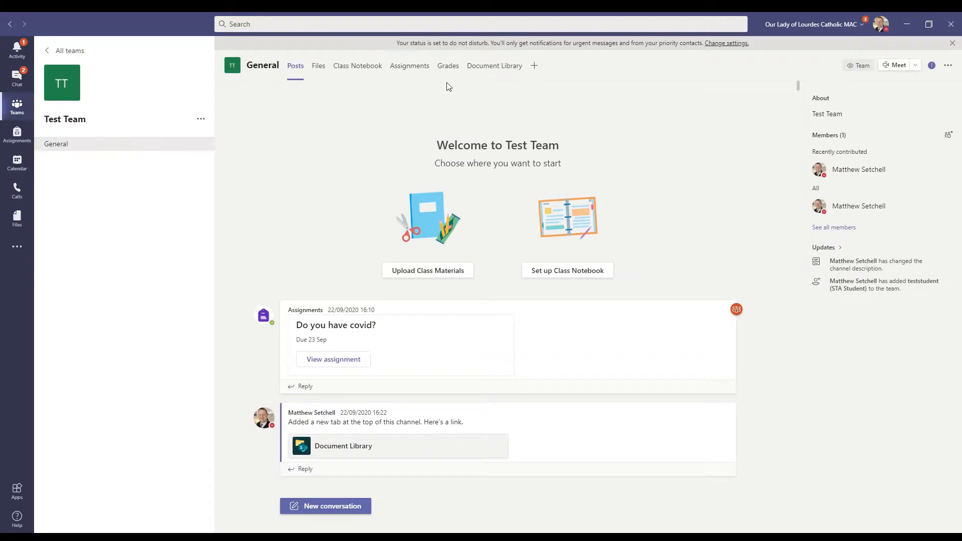
left_click(413, 70)
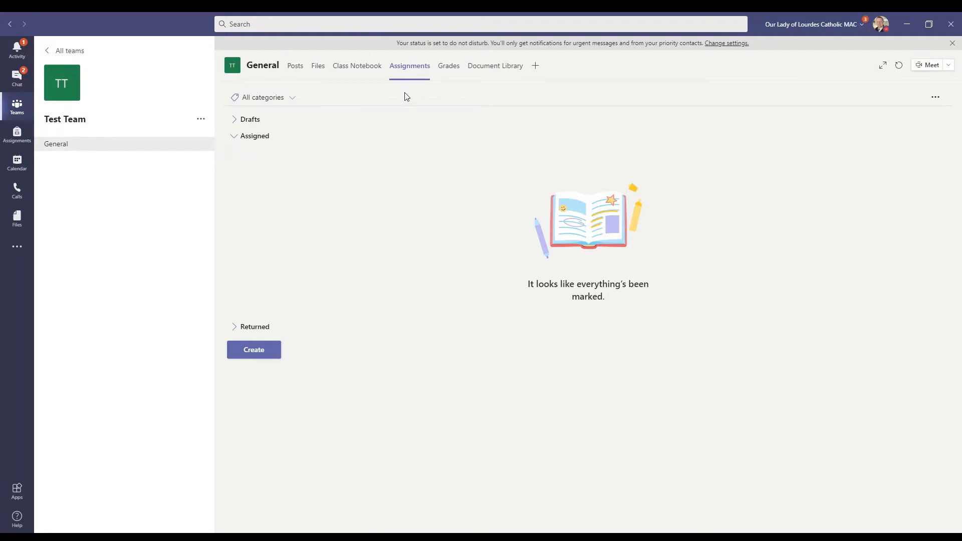
left_click(233, 328)
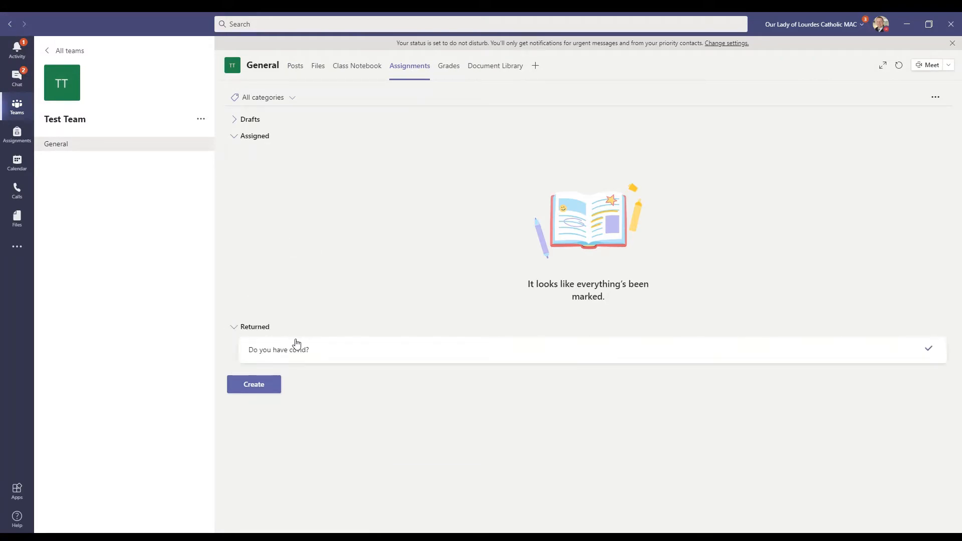
left_click(326, 354)
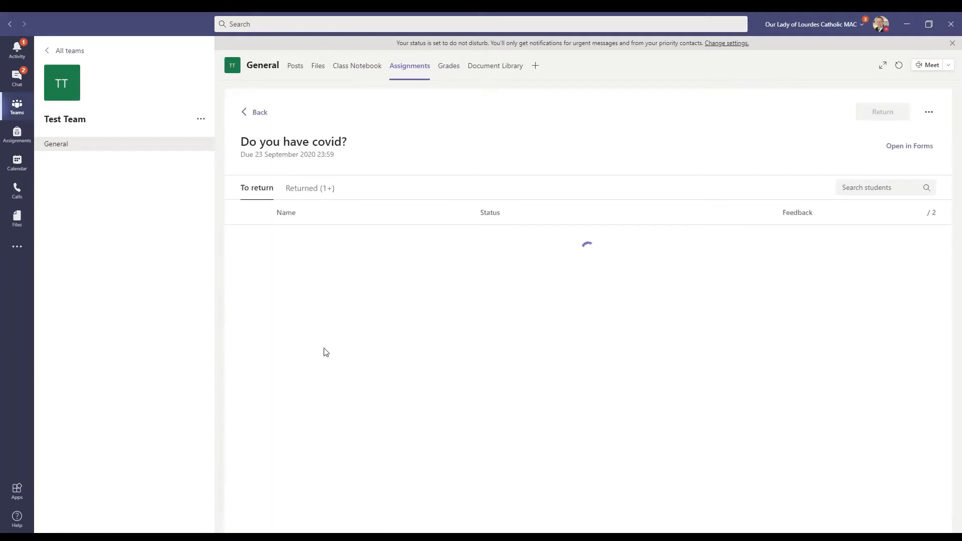
left_click(326, 190)
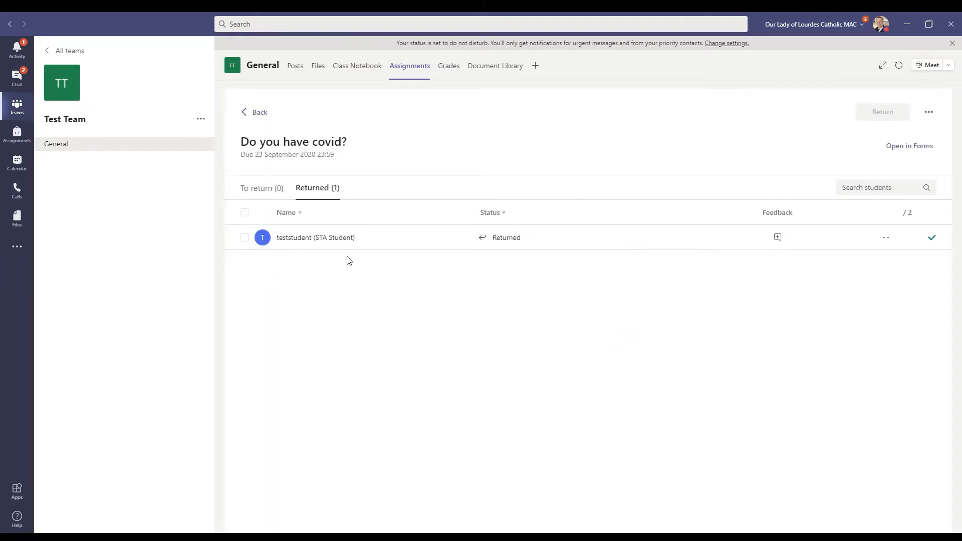
left_click(780, 241)
left_click(780, 241)
Review the test student's work for "Do you have covid?" from the team's grades, closing it when done
left_click(451, 68)
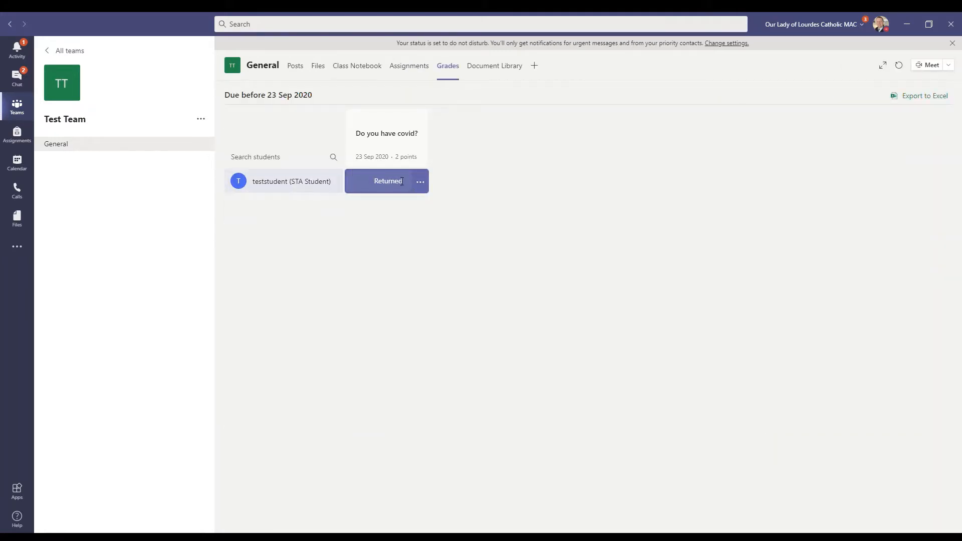
left_click(420, 183)
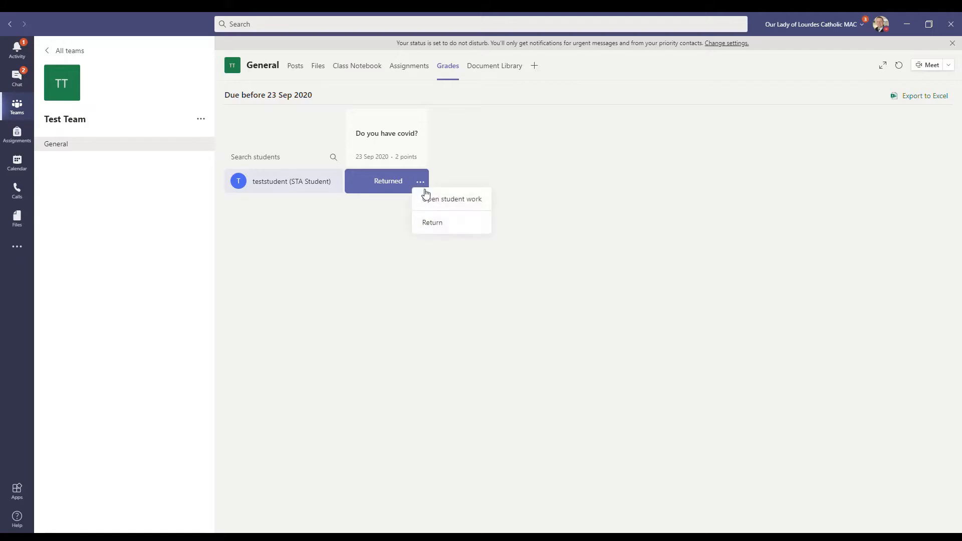
left_click(427, 200)
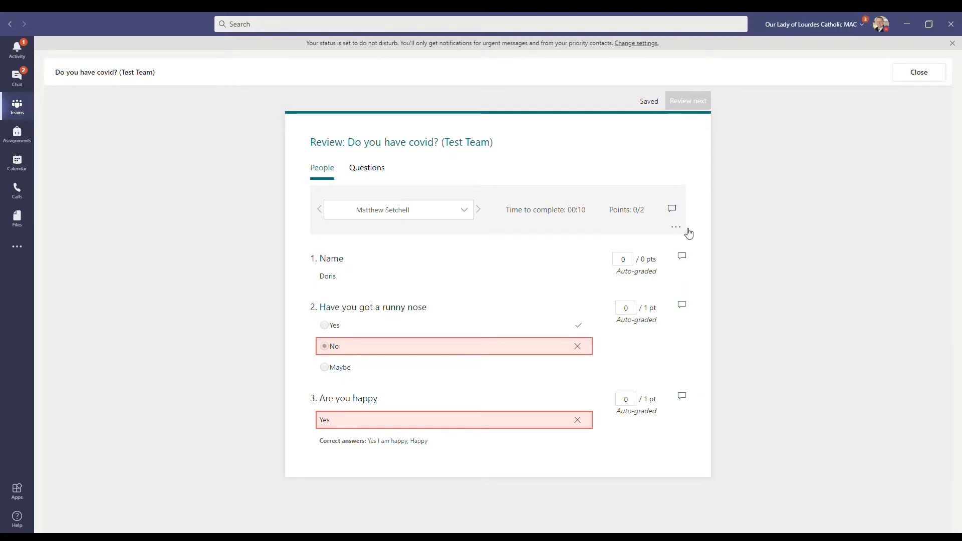
left_click(919, 74)
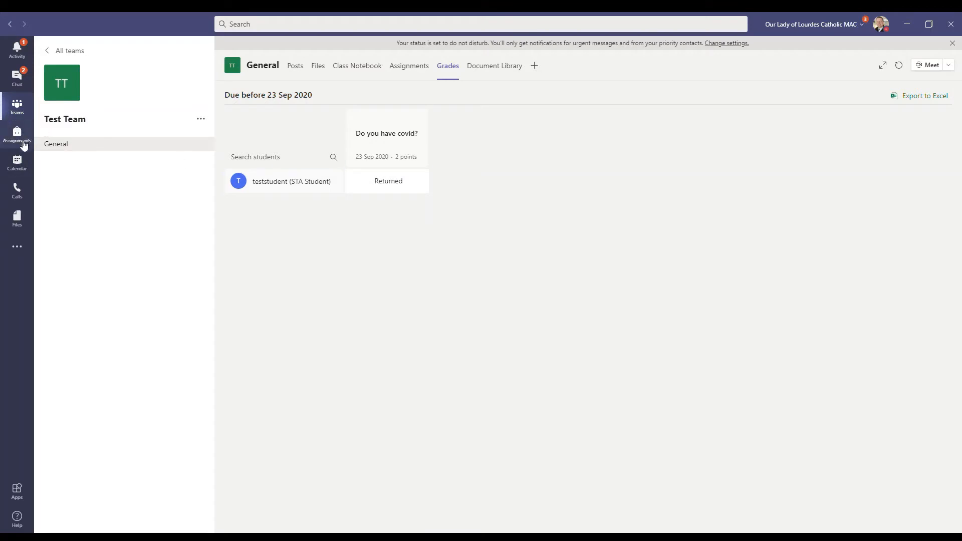
Look through the team's assigned work and the all-classes assignment list, including the Spellings assignment due 1 October 2020
left_click(411, 69)
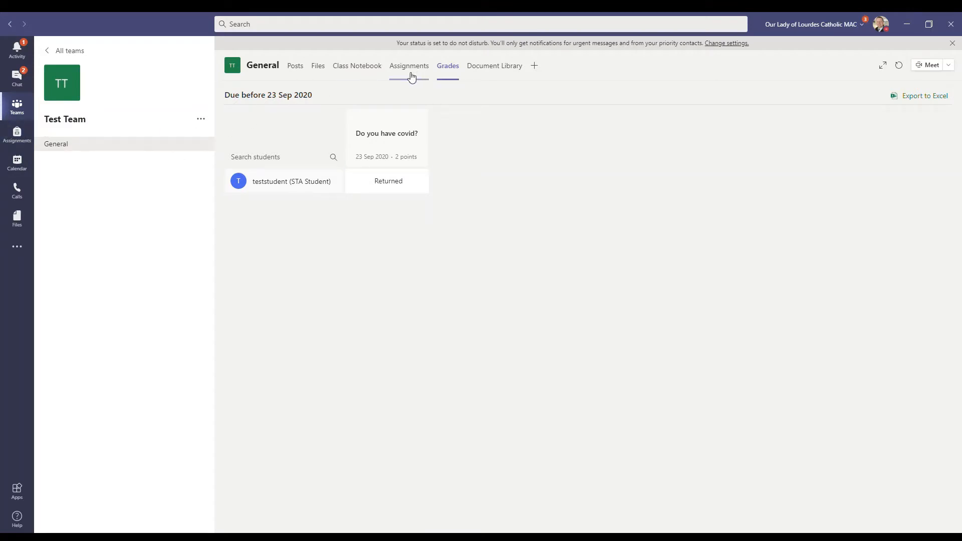
left_click(234, 136)
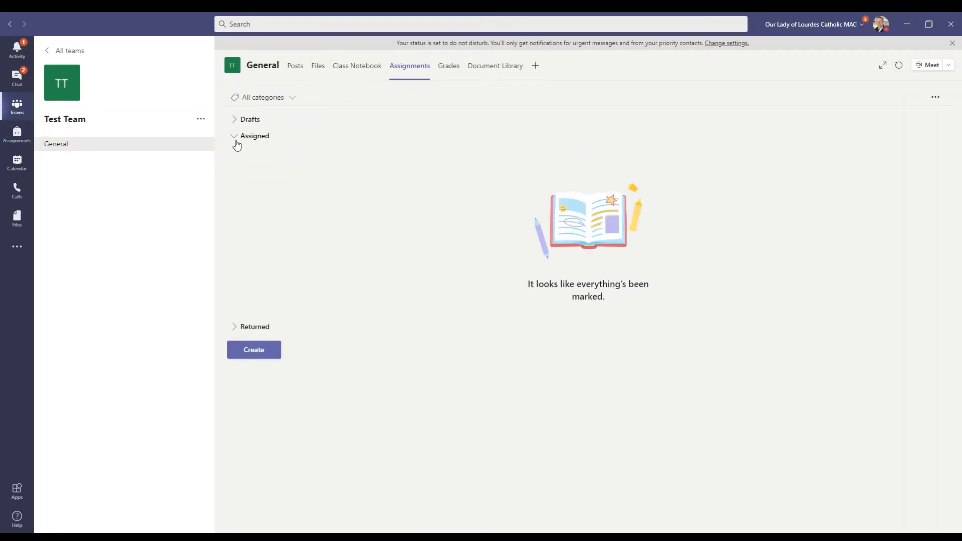
left_click(17, 134)
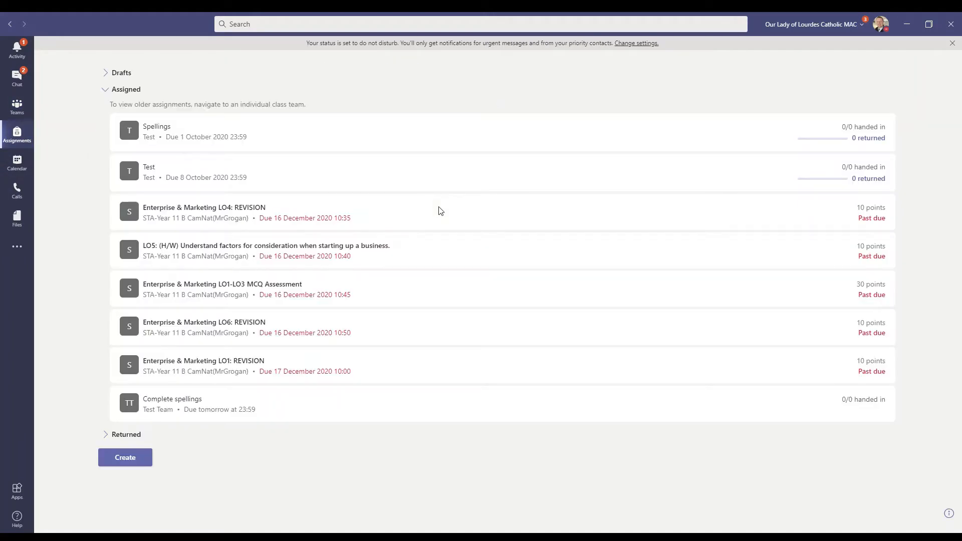
left_click(254, 129)
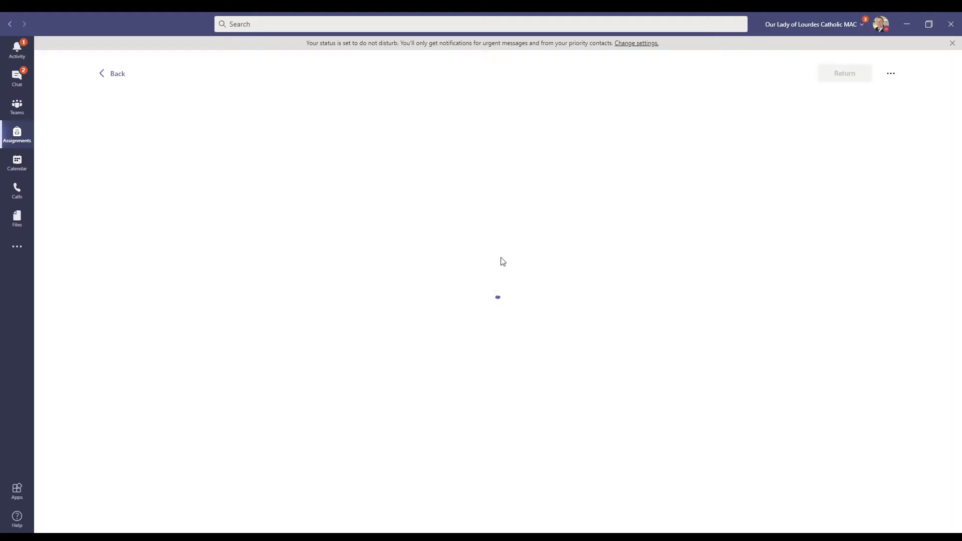
left_click(104, 76)
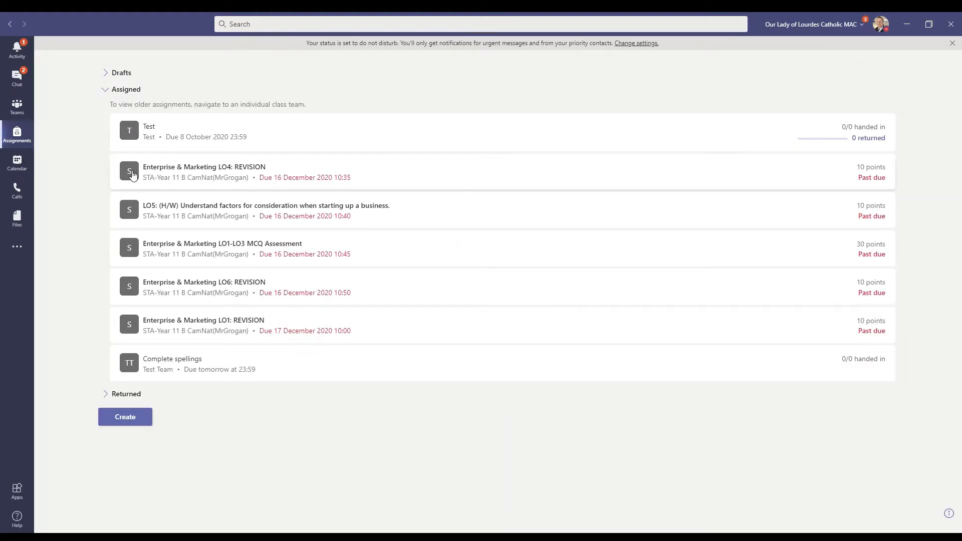
Open the "Spellings!" assignment from the returned assignments of all classes and show its returned submissions
left_click(137, 393)
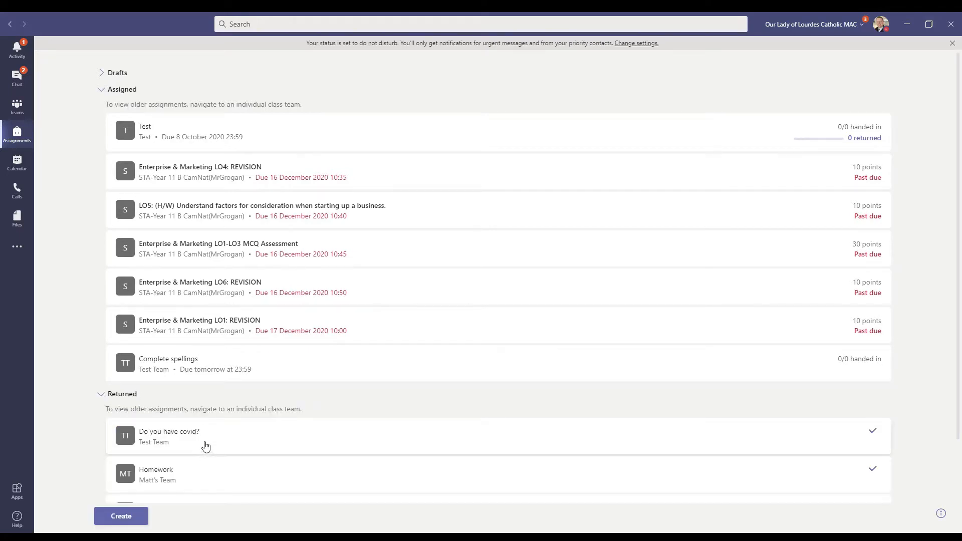
scroll(204, 444, "down", 2)
left_click(202, 438)
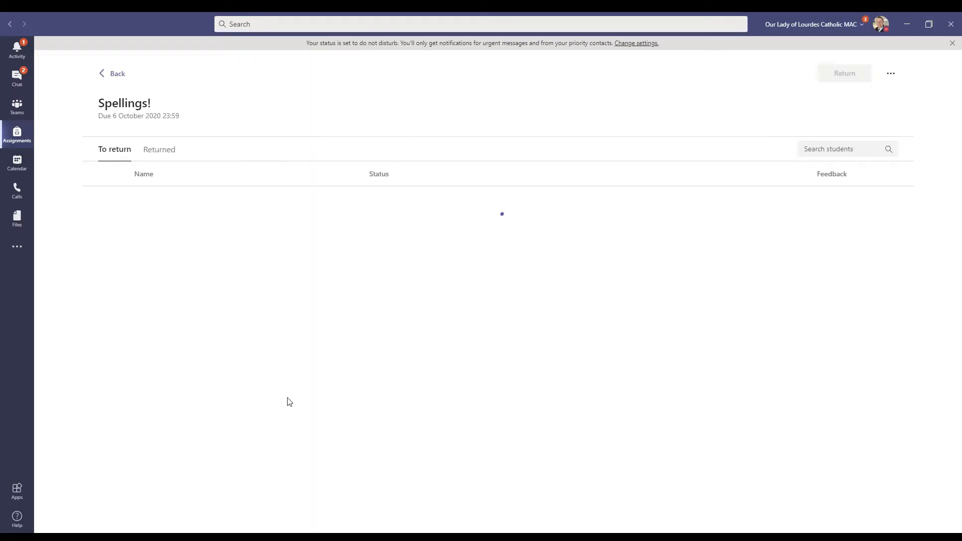
left_click(173, 150)
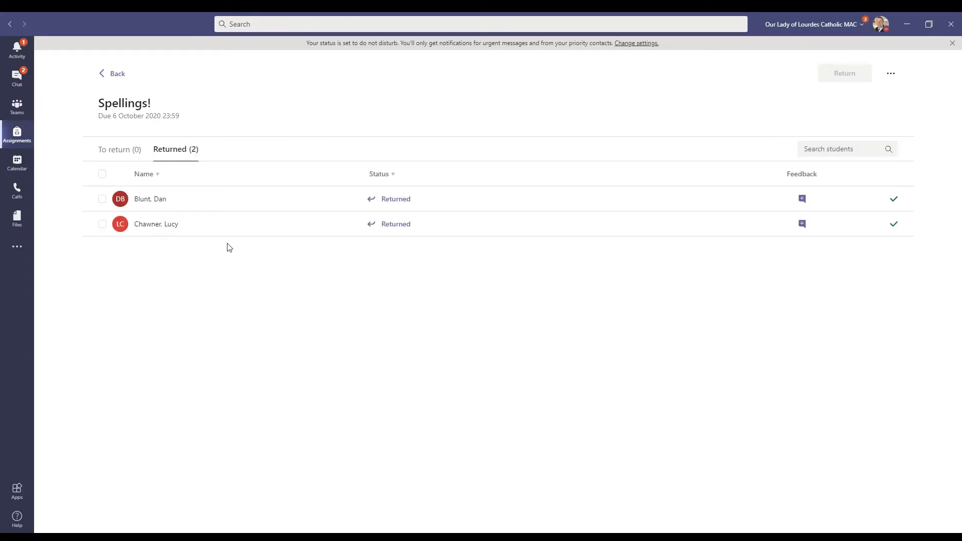
Review the second listed student's work and history and the other student's work, and expand both students' feedback in the returned list
left_click(714, 230)
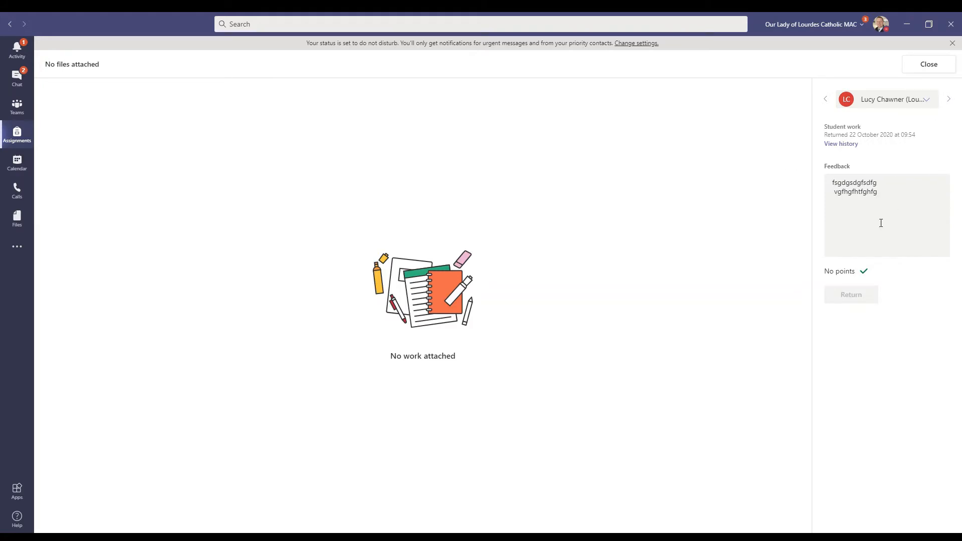
left_click(854, 147)
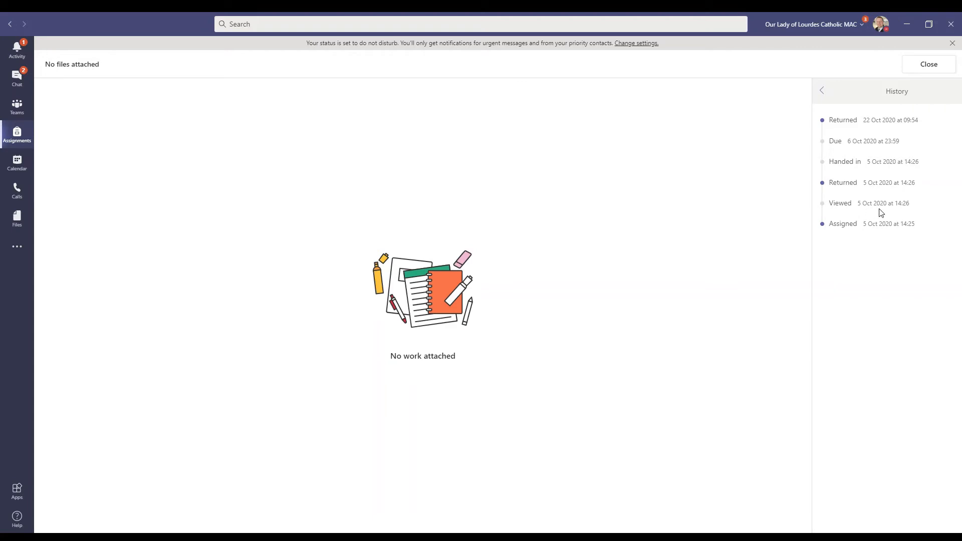
left_click(822, 91)
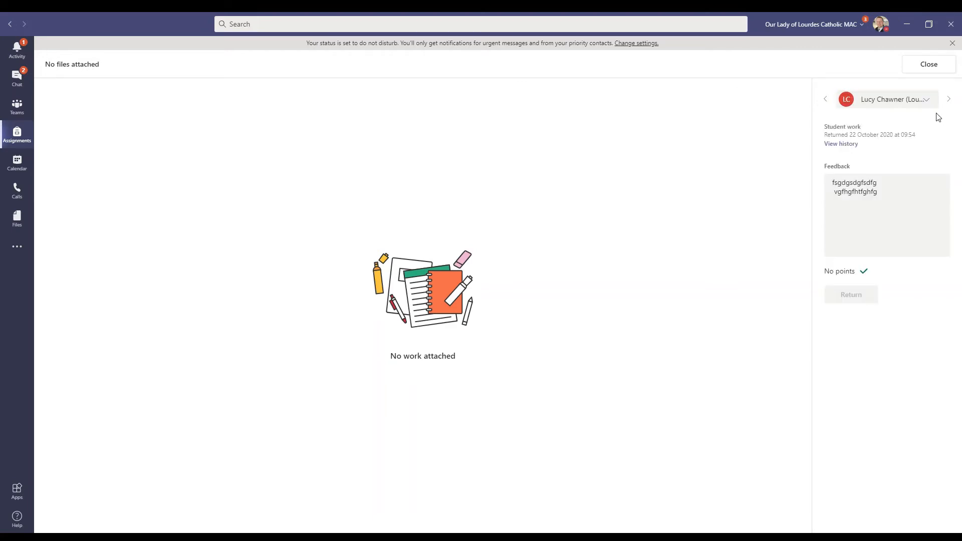
left_click(952, 100)
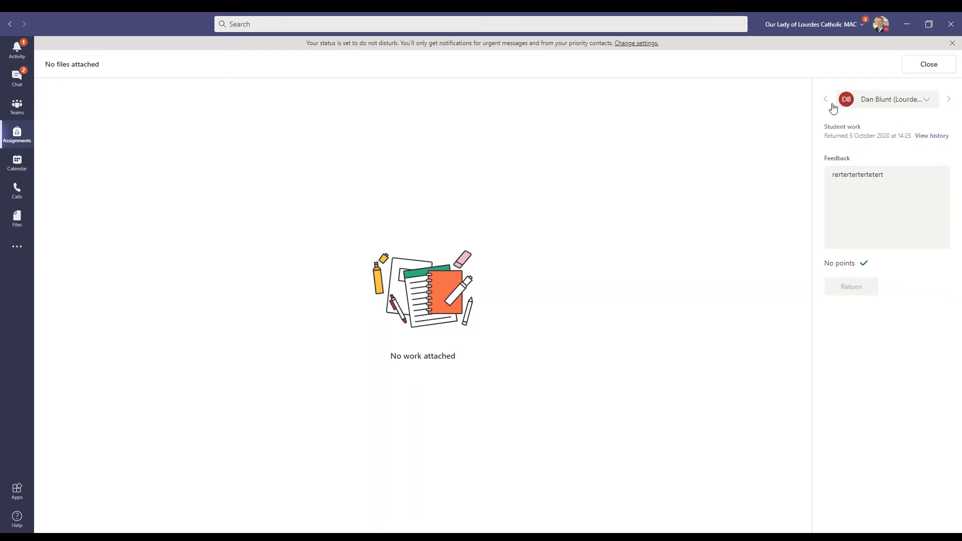
left_click(932, 71)
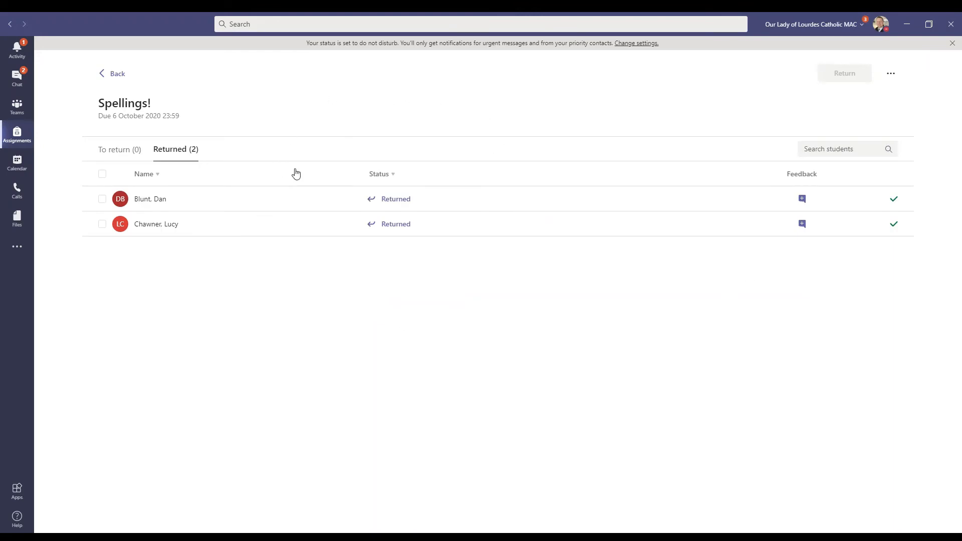
left_click(803, 202)
left_click(803, 274)
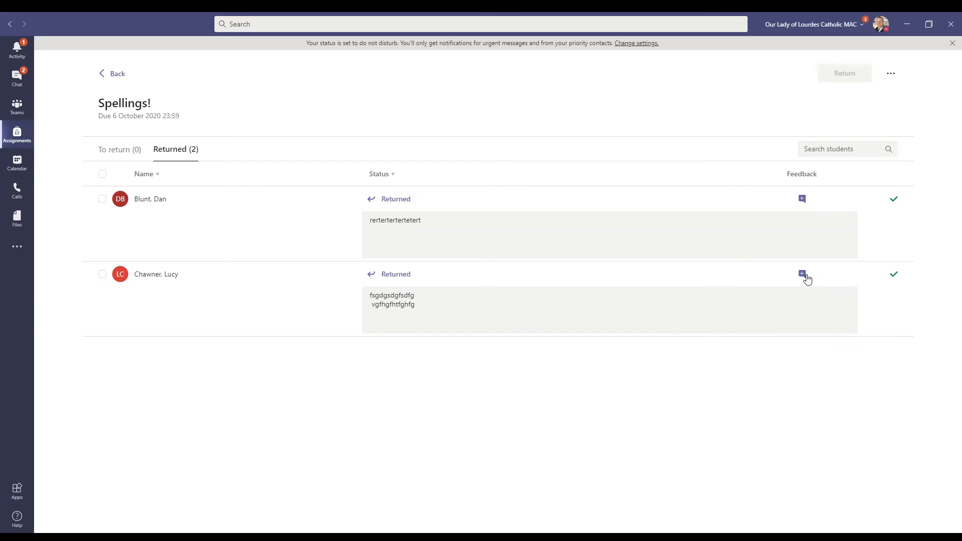
Collapse both students' feedback for the "Spellings!" assignment and go back to the all-classes assignment list
left_click(807, 277)
left_click(802, 199)
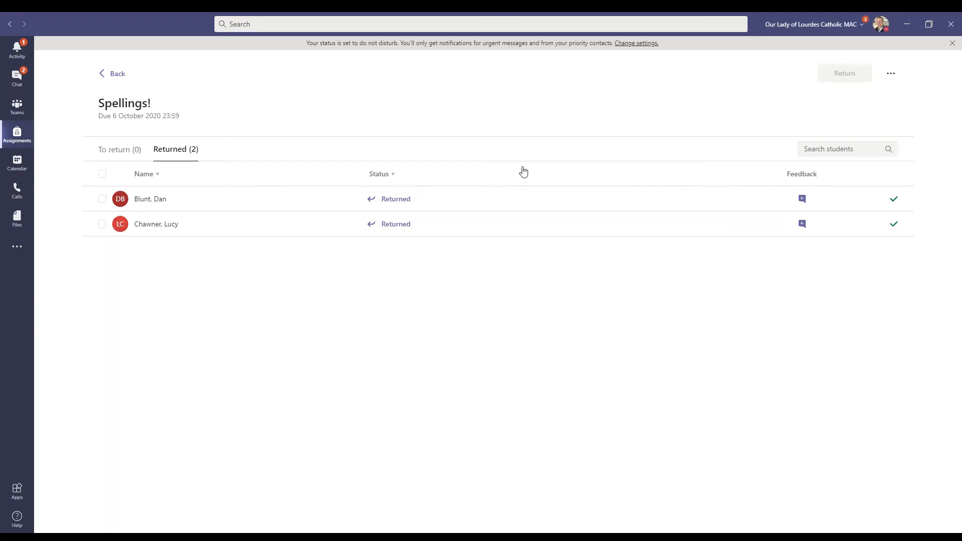
left_click(120, 76)
Collapse the Assigned and Returned sections of the all-classes assignment list
scroll(108, 101, "up", 1)
scroll(107, 118, "up", 1)
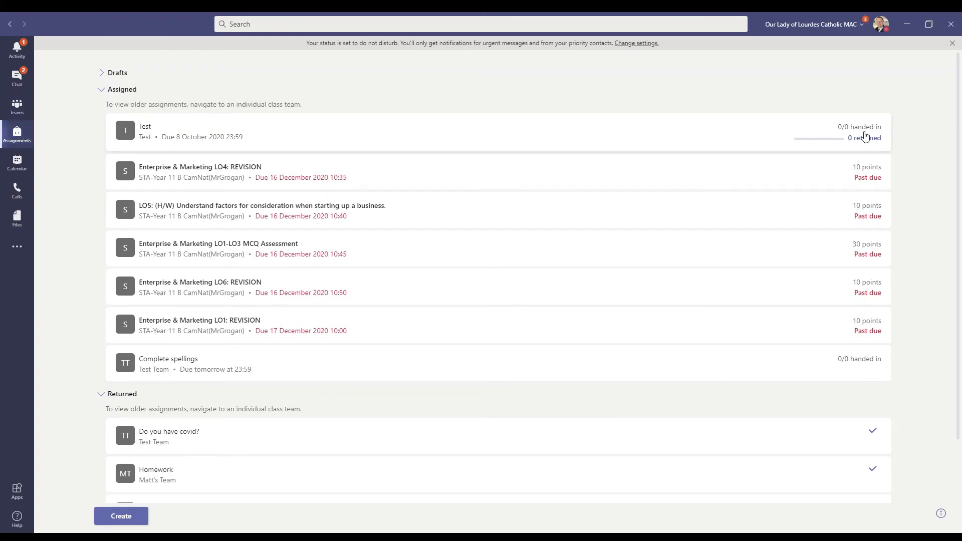
left_click(102, 90)
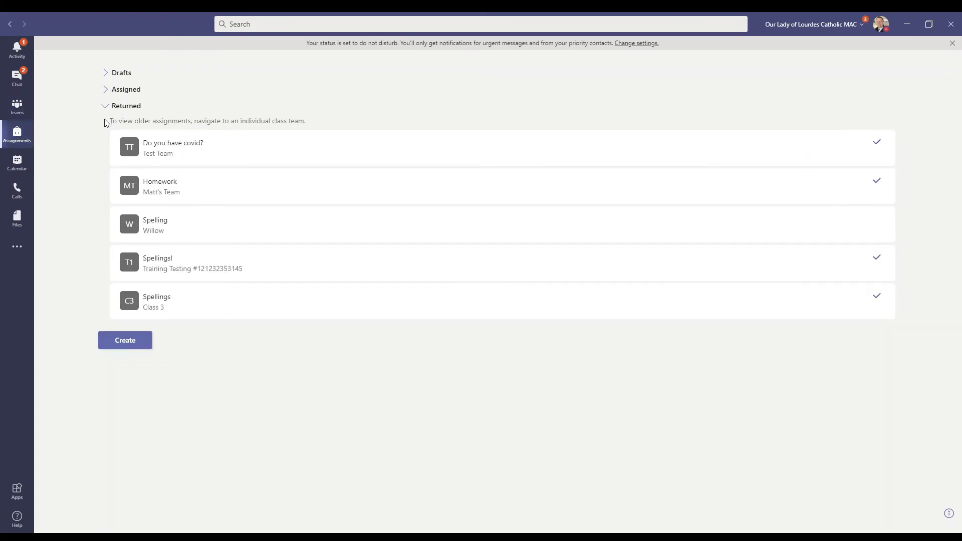
left_click(108, 107)
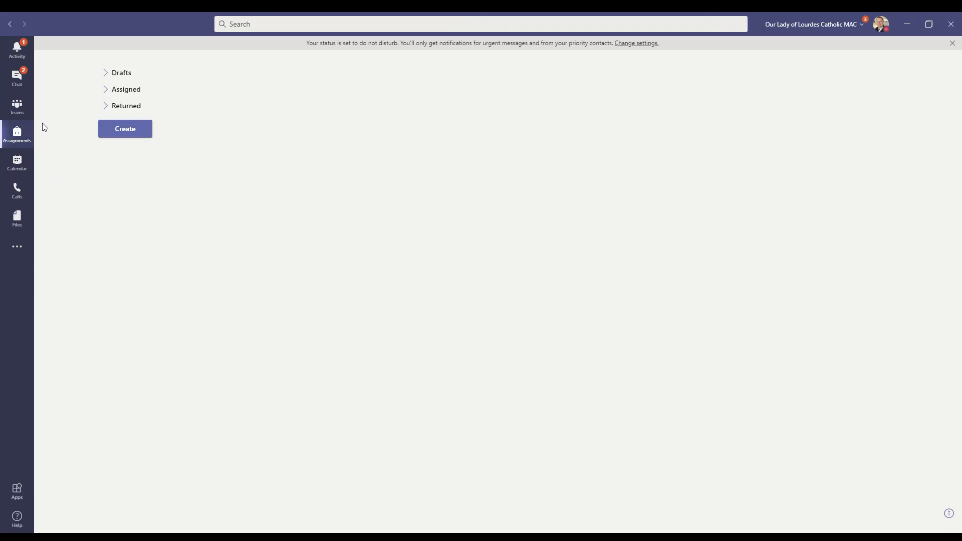
Return to the Test Team and show its grades
left_click(17, 106)
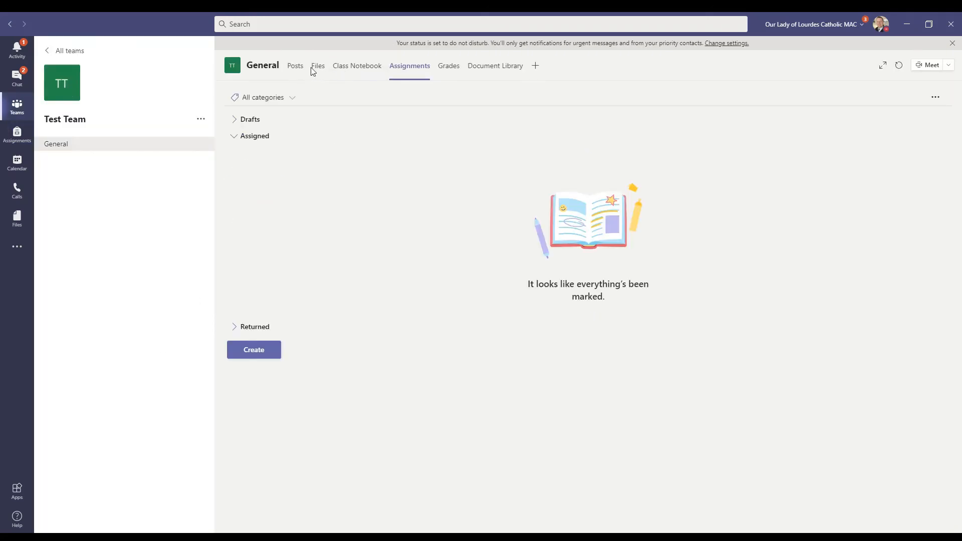
left_click(449, 67)
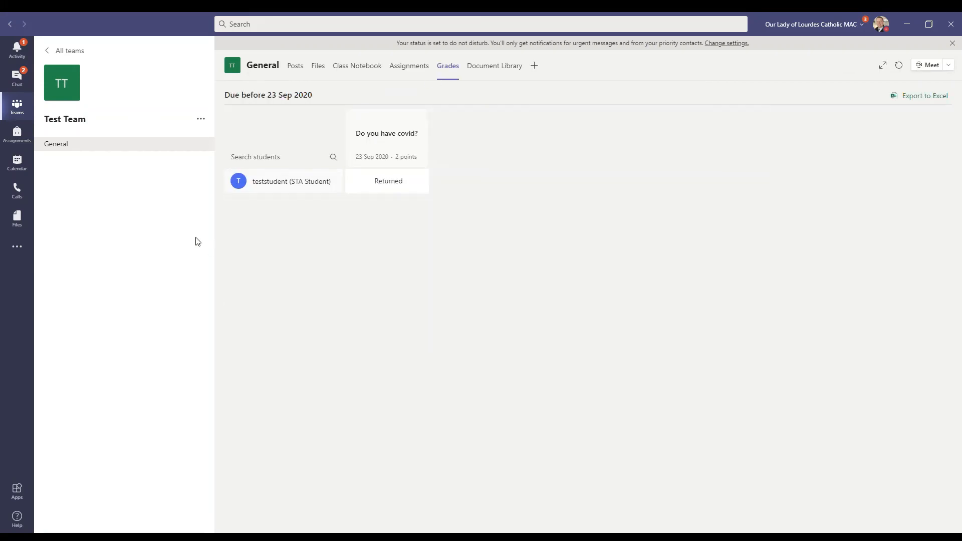